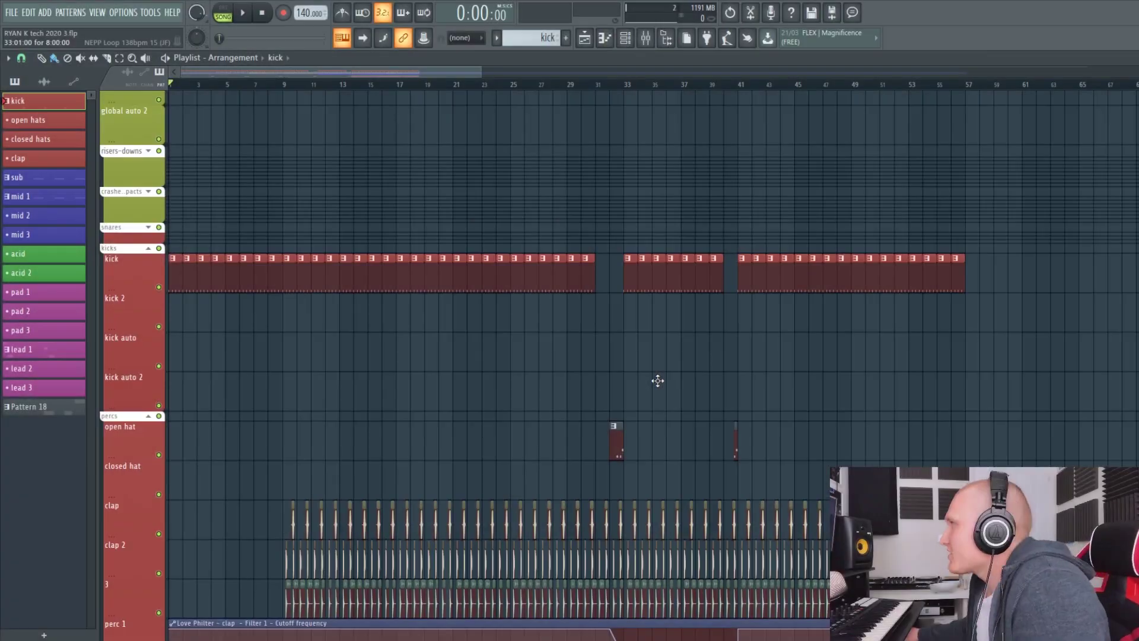
Play the full arrangement from around bar 29, then stop it.
scroll(656, 386, down, 6)
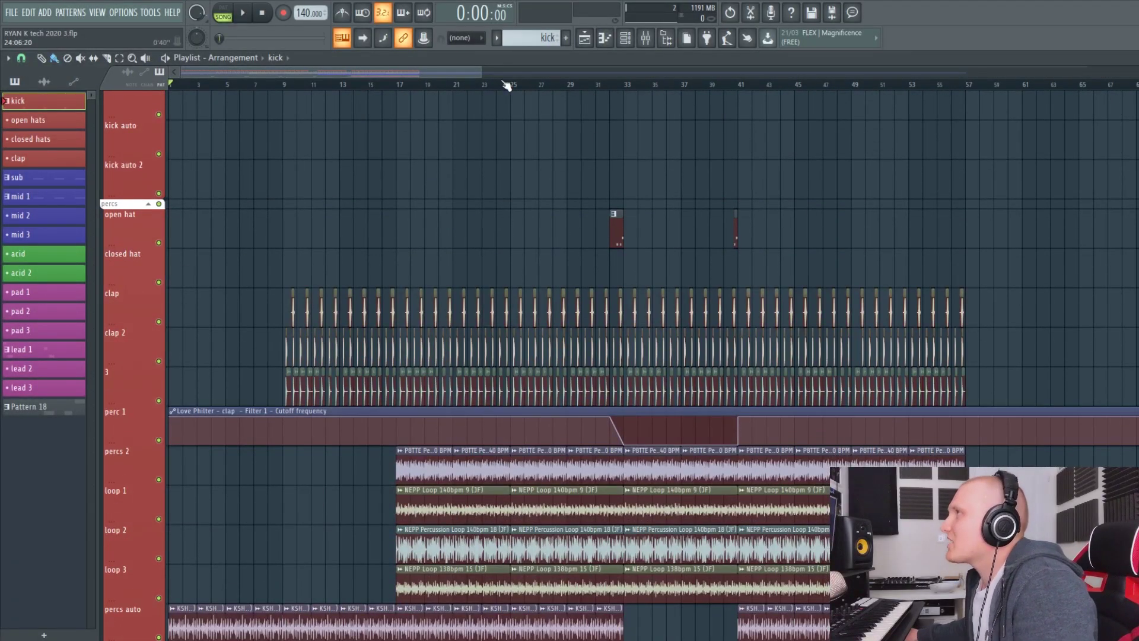
scroll(506, 85, down, 4)
scroll(656, 394, down, 6)
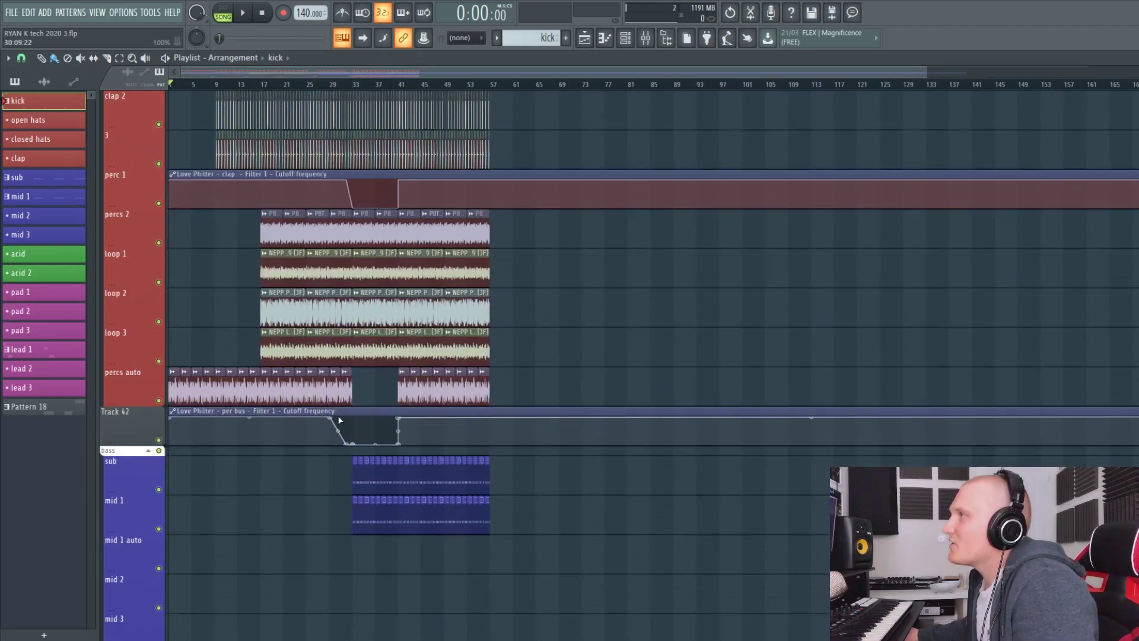
scroll(339, 420, up, 12)
scroll(353, 297, down, 15)
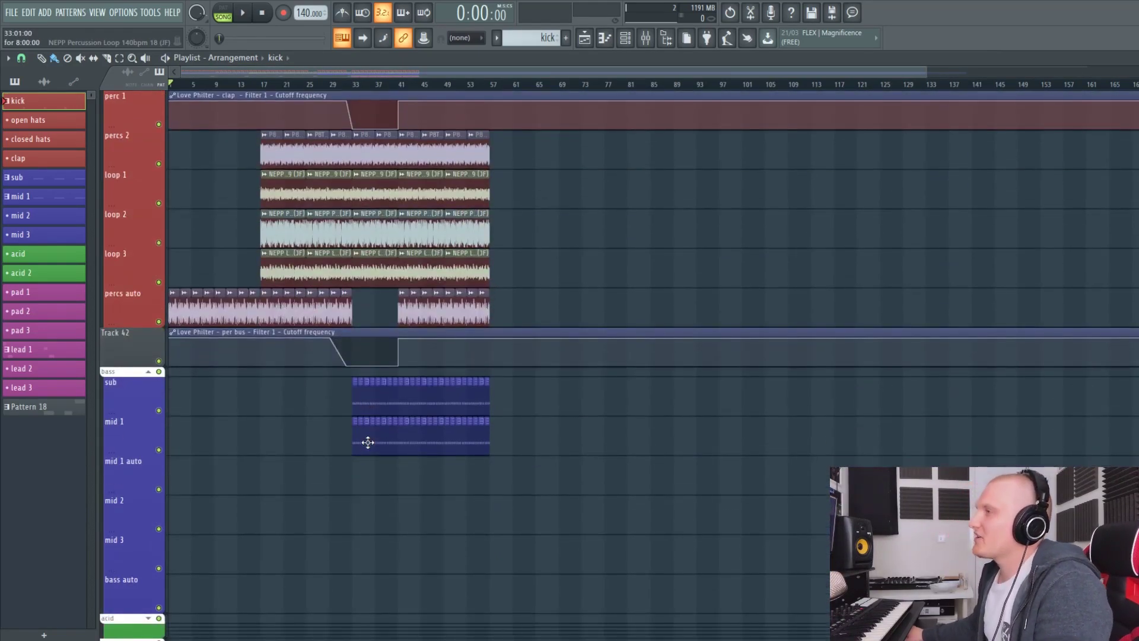
scroll(368, 442, down, 4)
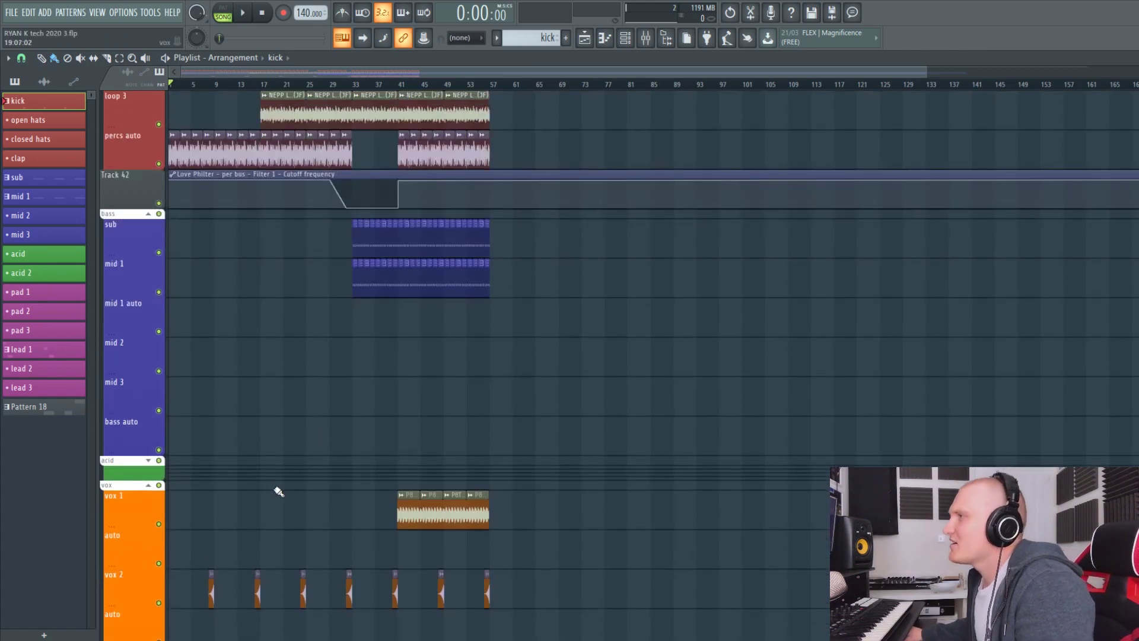
scroll(278, 491, up, 20)
click(337, 86)
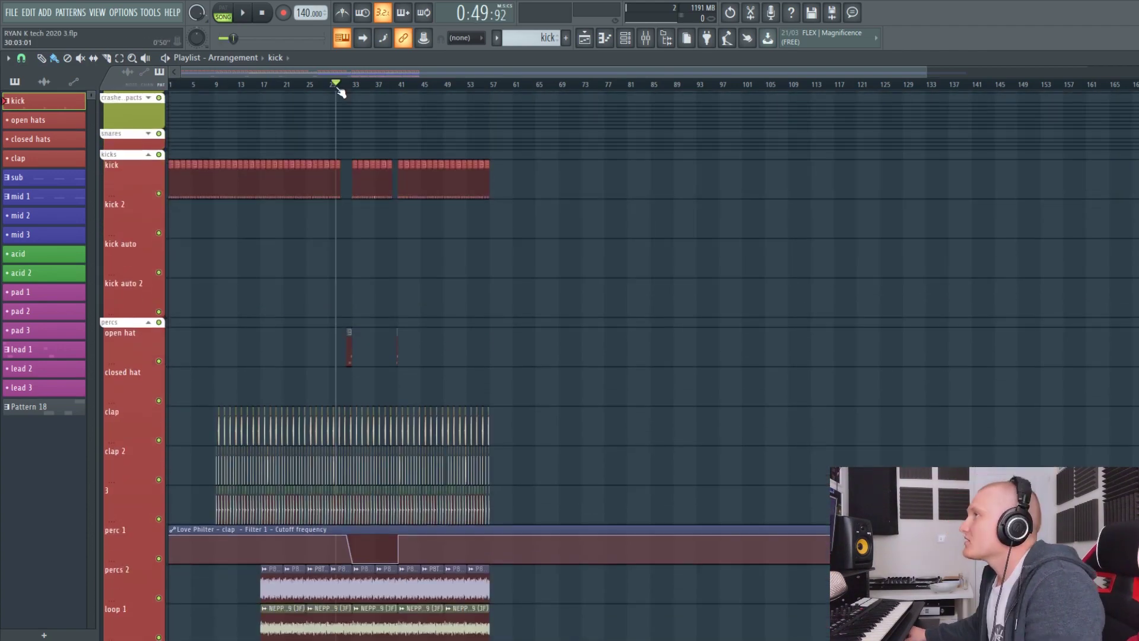
key(space)
scroll(389, 172, up, 3)
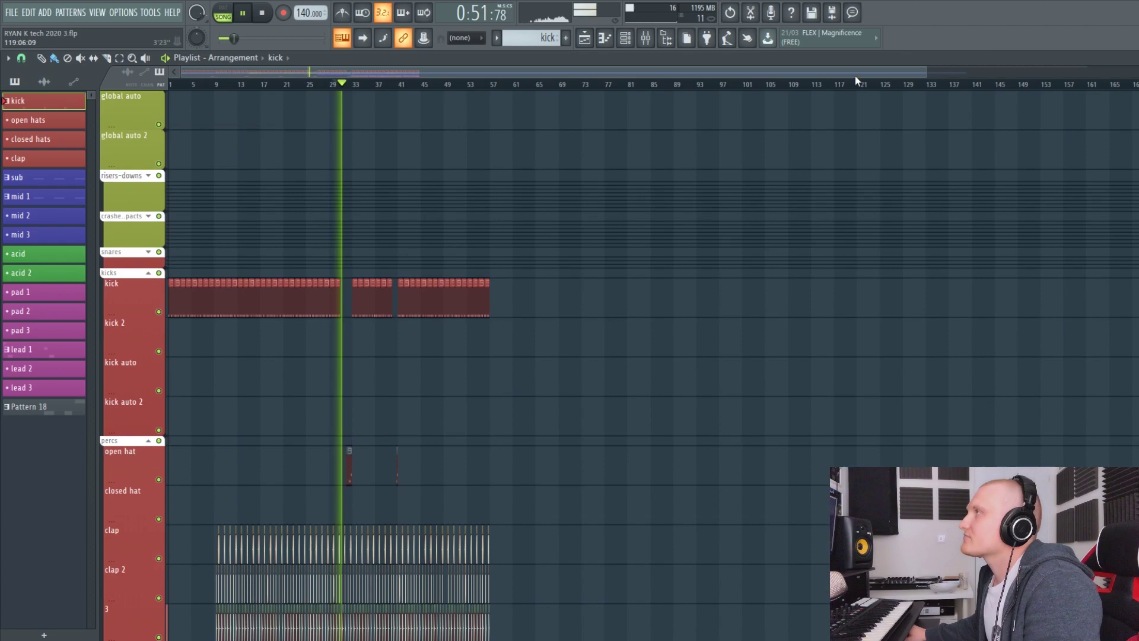
scroll(856, 80, up, 2)
scroll(579, 336, down, 12)
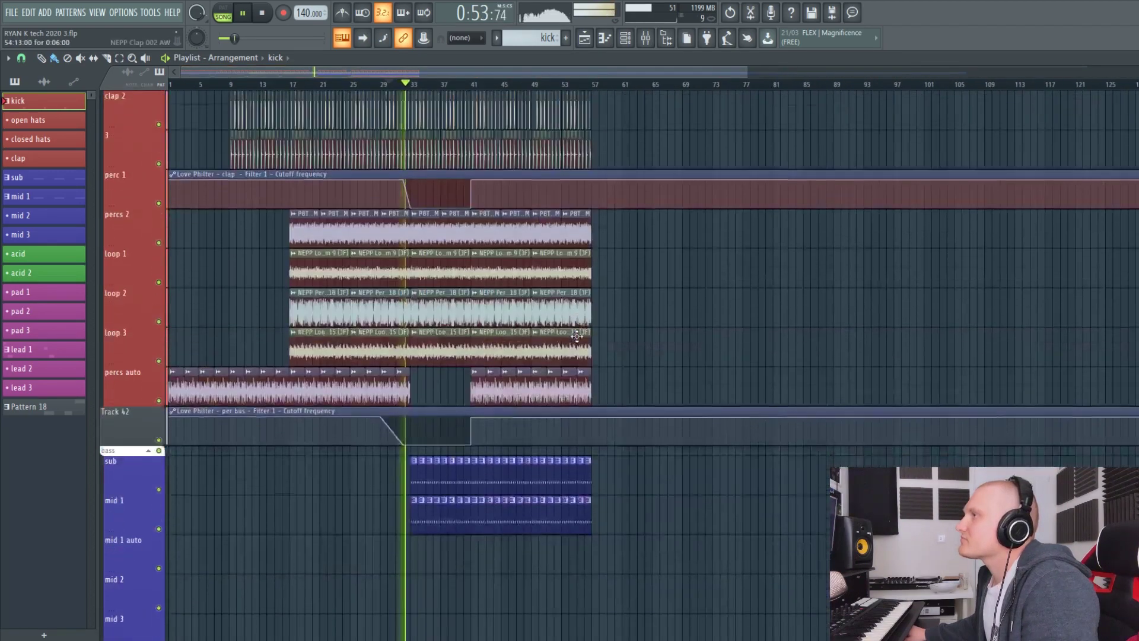
scroll(576, 336, down, 1)
scroll(615, 380, up, 3)
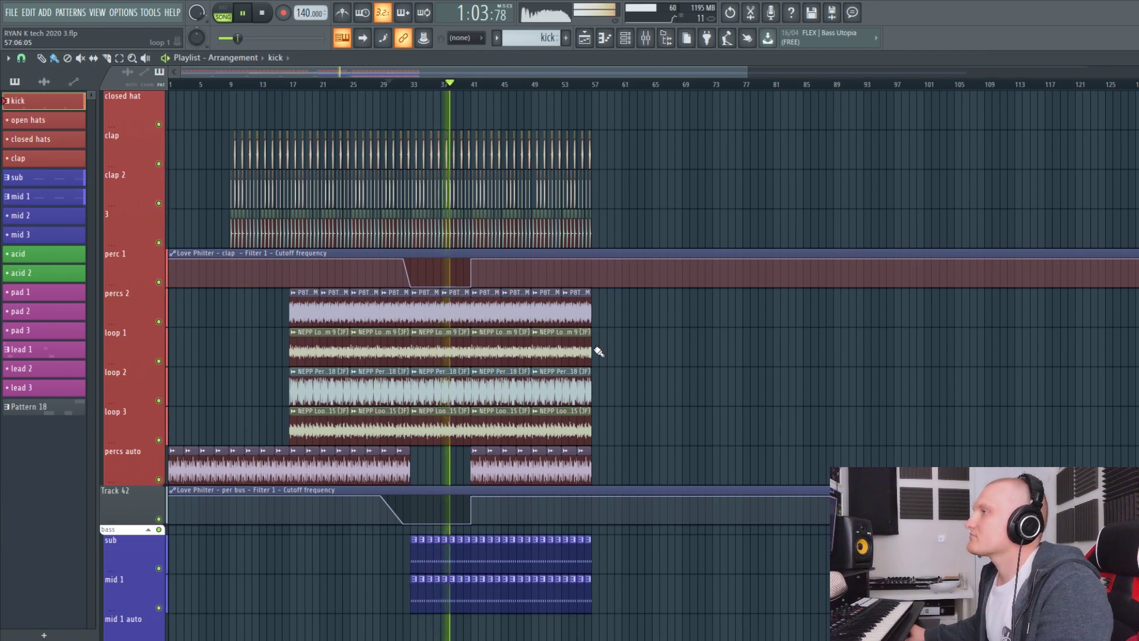
scroll(703, 495, down, 5)
scroll(702, 495, up, 5)
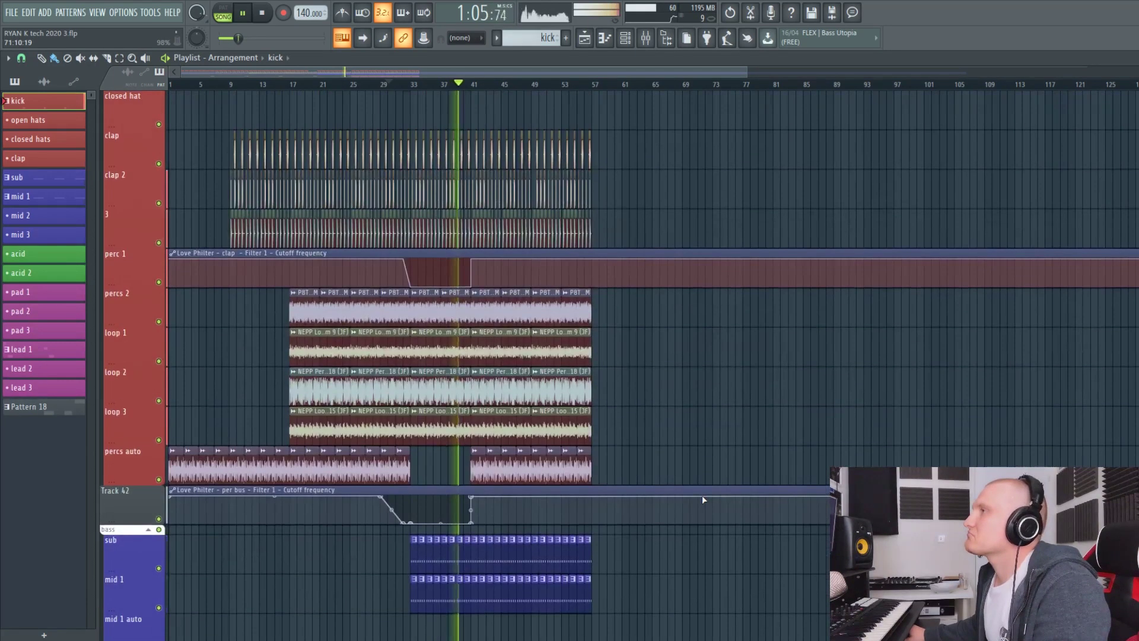
scroll(702, 494, down, 5)
scroll(702, 495, up, 2)
scroll(703, 494, up, 1)
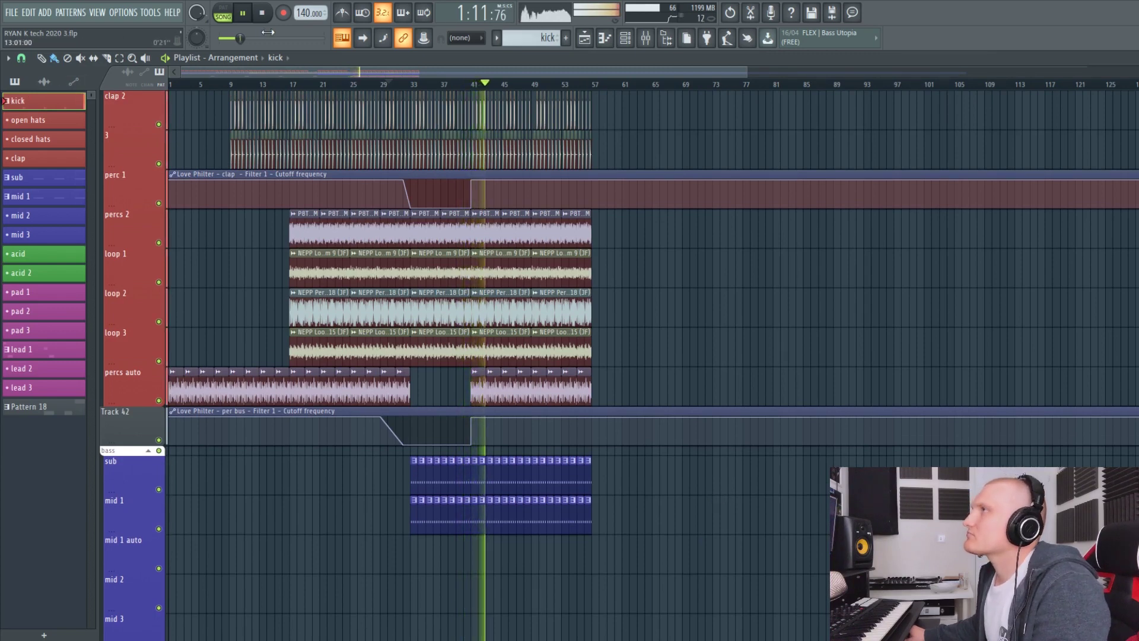
click(262, 14)
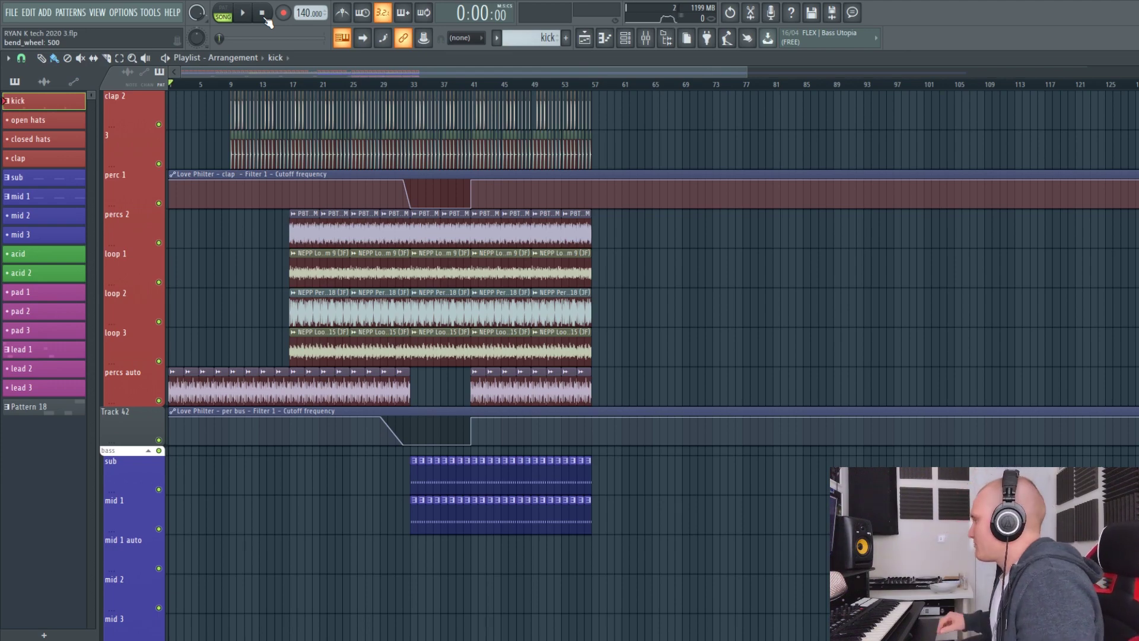
Solo the kick track and add the sub and mid 1 tracks to the solo.
scroll(407, 107, up, 5)
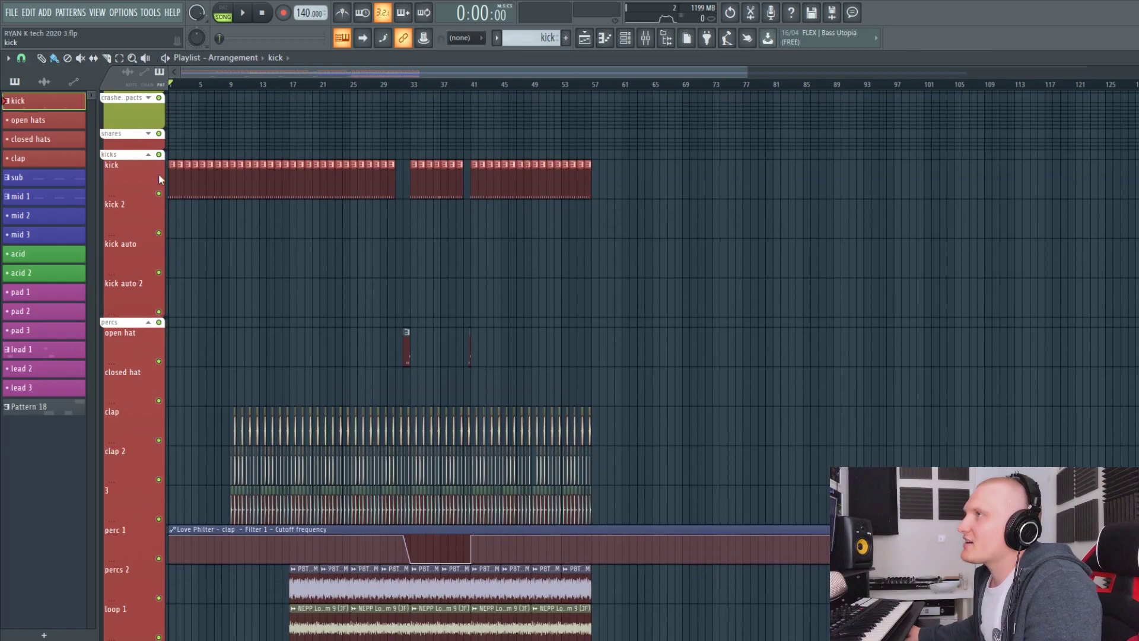
ctrl+click(160, 193)
scroll(168, 226, down, 7)
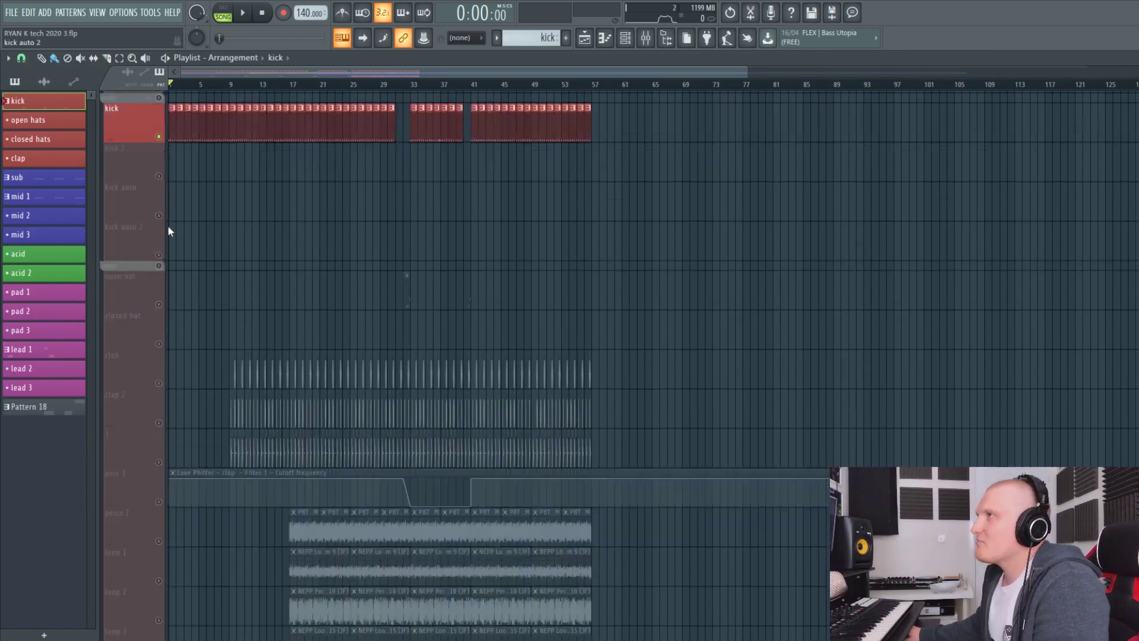
ctrl+click(159, 372)
ctrl+click(159, 410)
scroll(356, 356, up, 3)
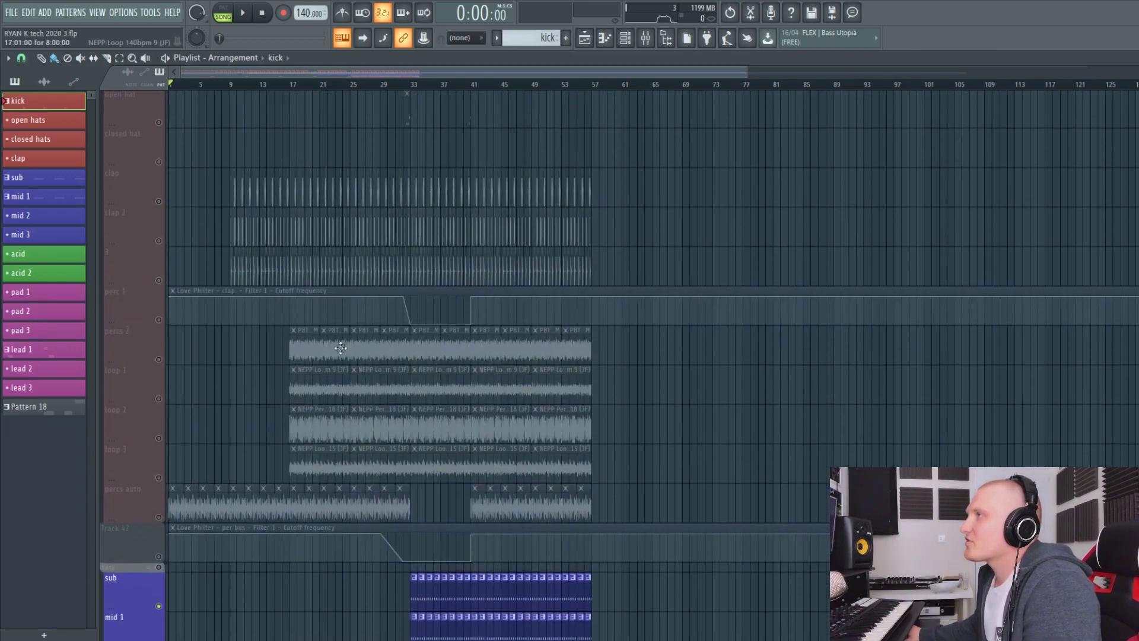
Play the soloed kick, sub and mid 1 from bar 33, then stop.
click(415, 84)
key(space)
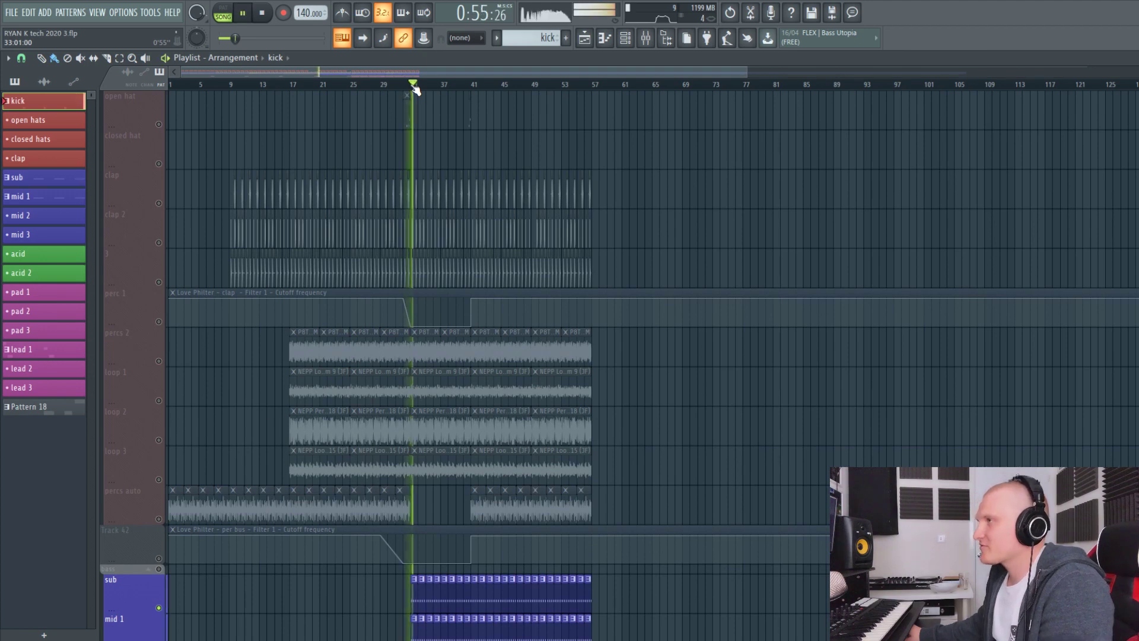
scroll(435, 244, down, 2)
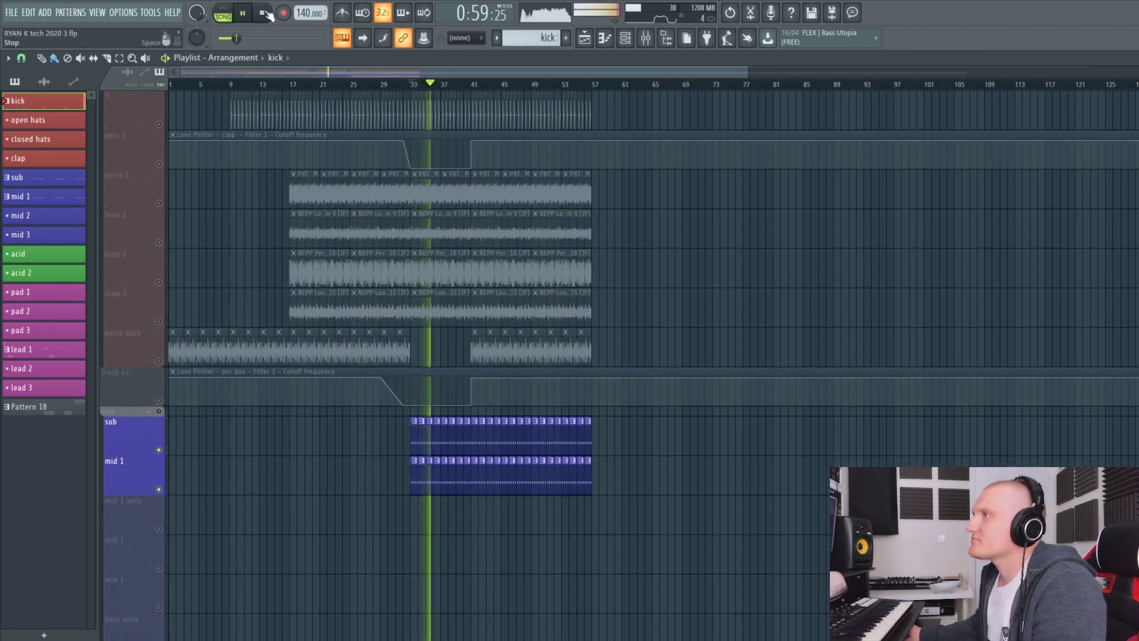
click(264, 13)
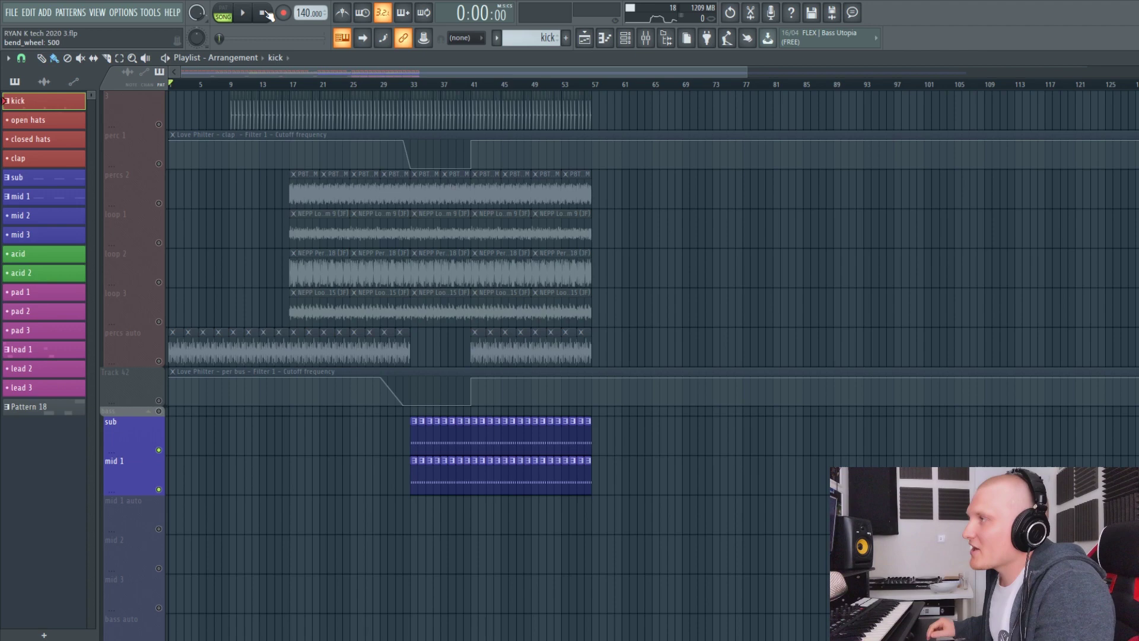
double_click(441, 441)
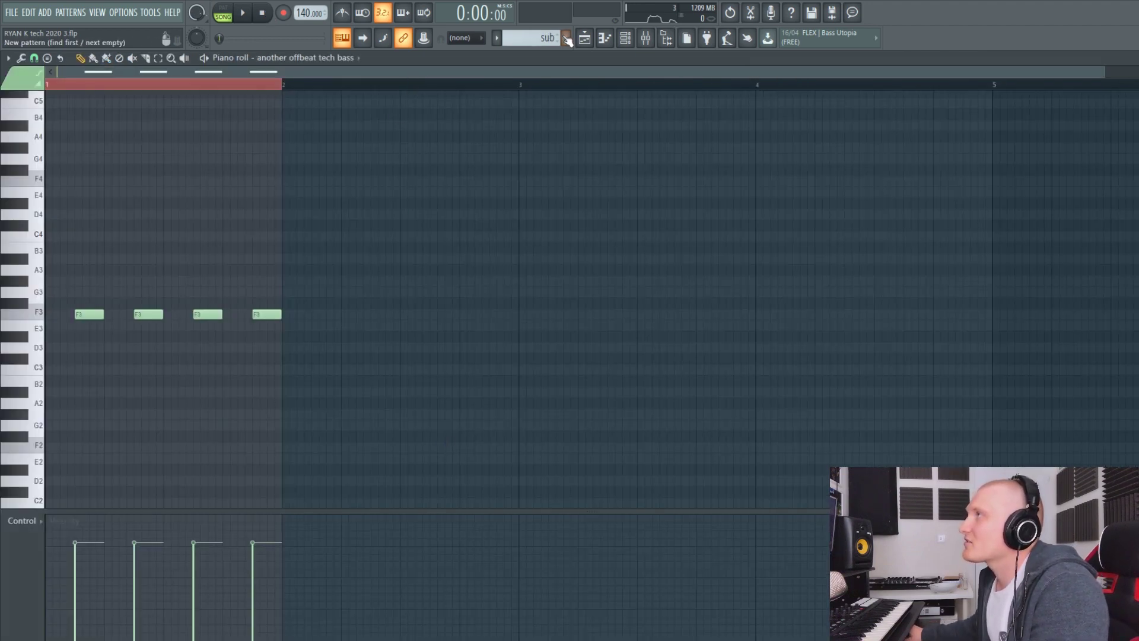
click(624, 42)
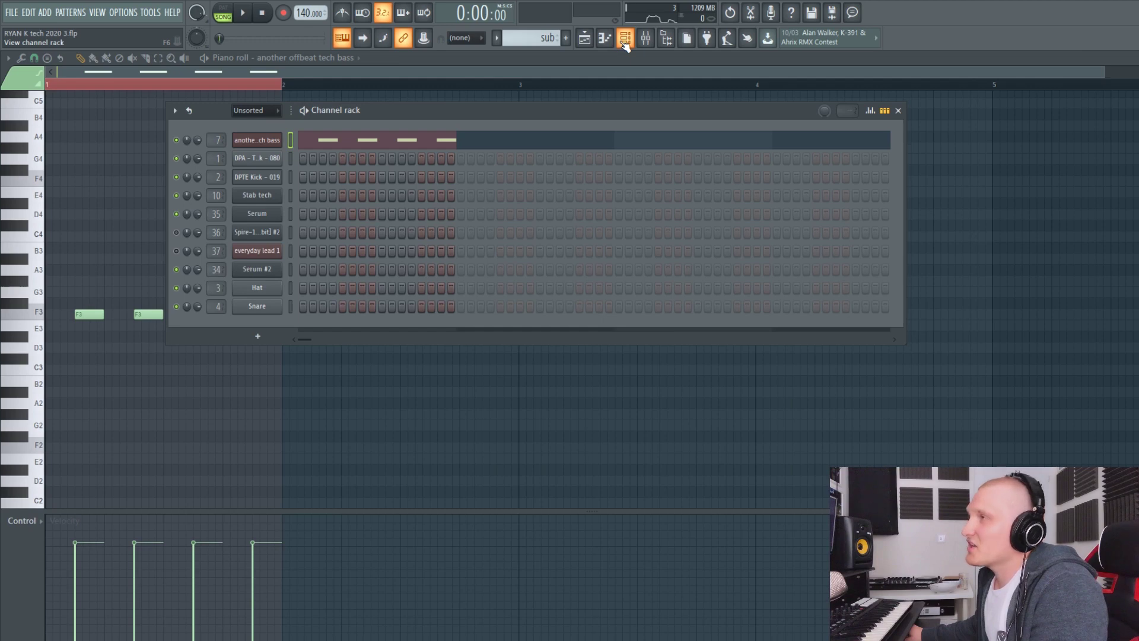
click(624, 42)
key(space)
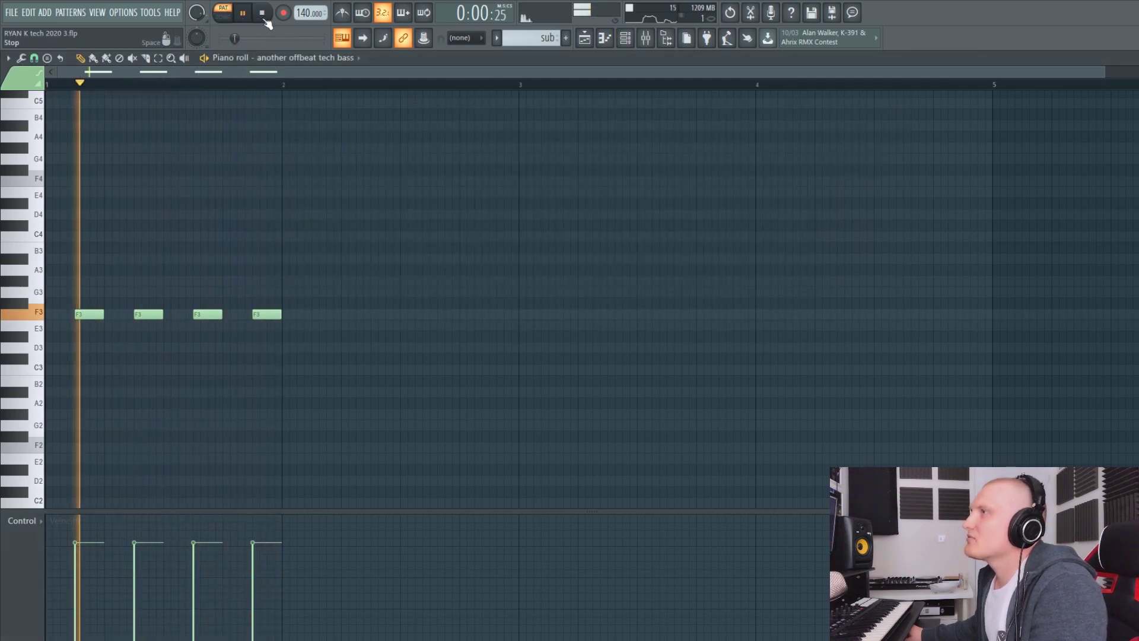
click(266, 21)
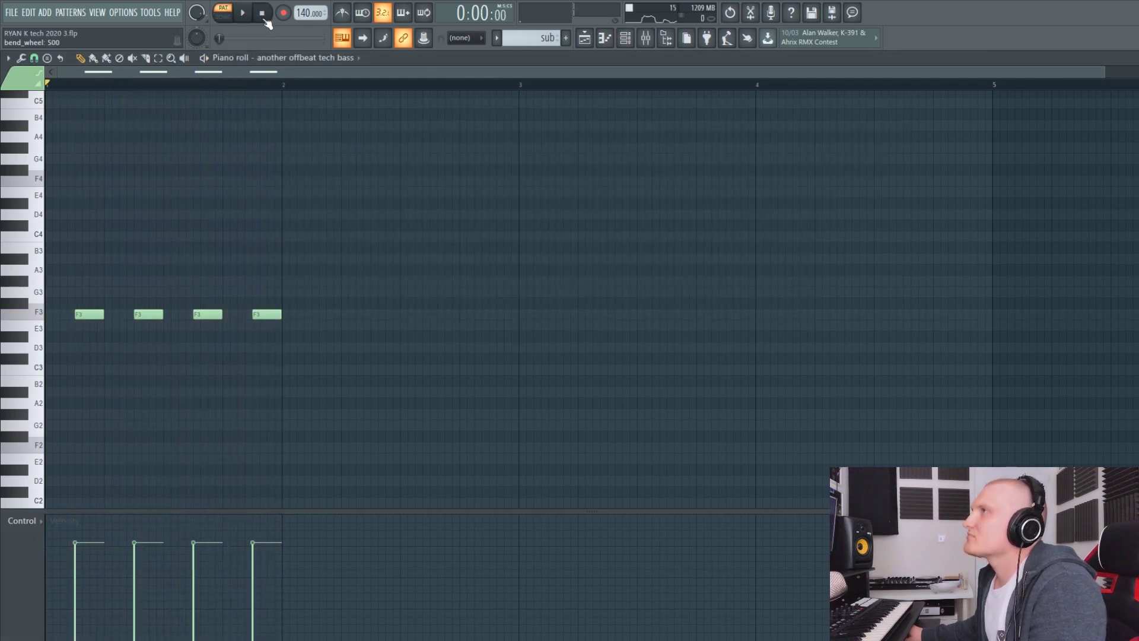
click(585, 38)
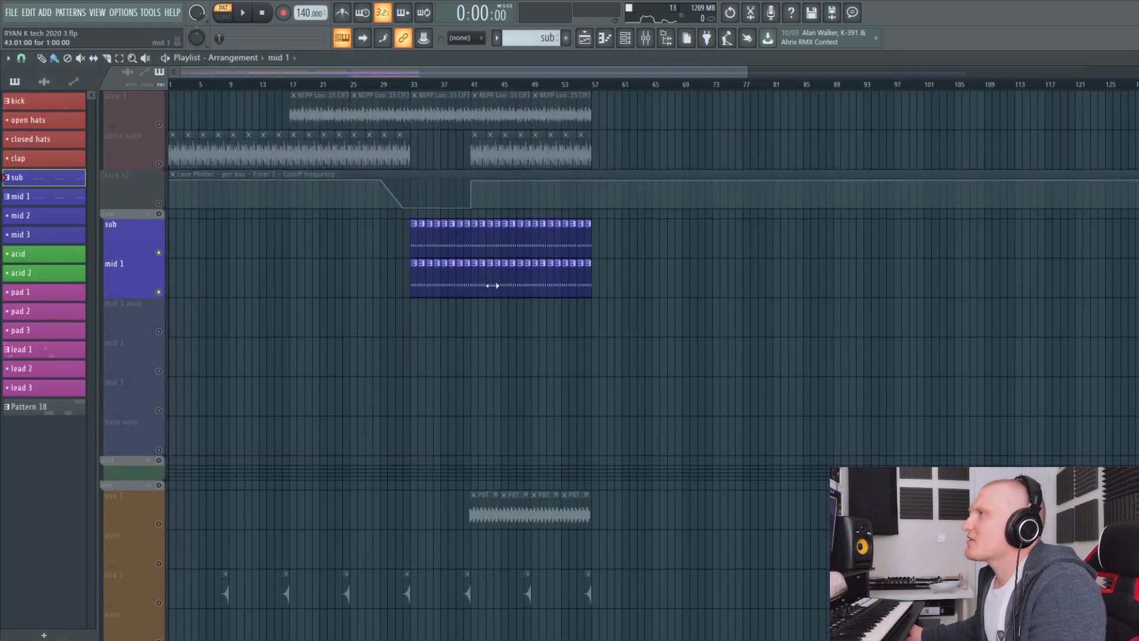
double_click(492, 286)
click(625, 40)
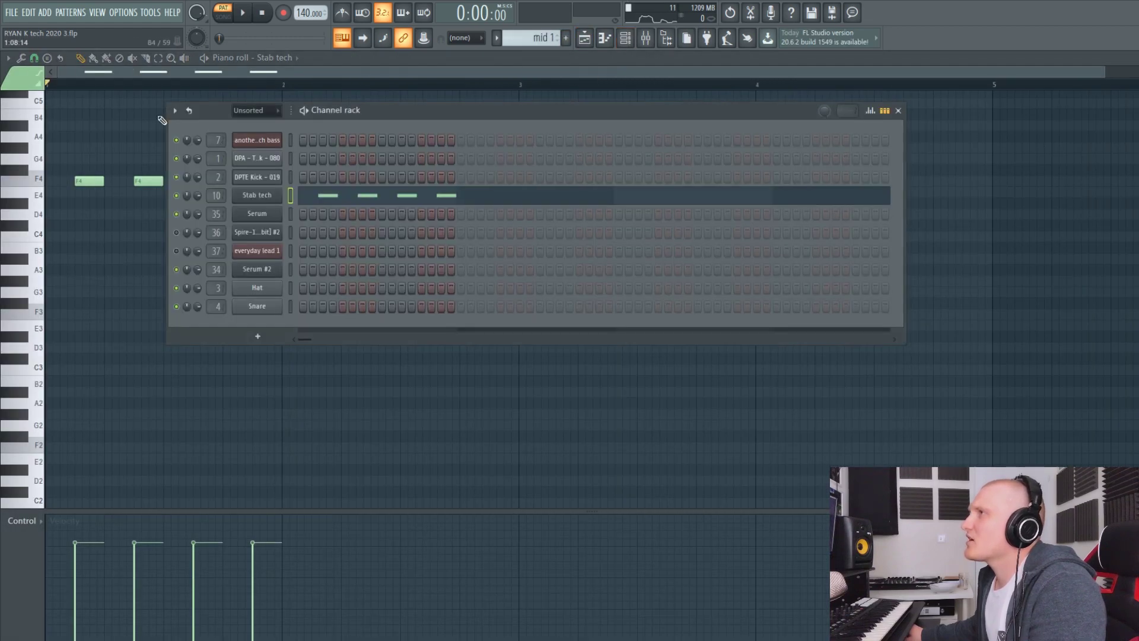
click(243, 13)
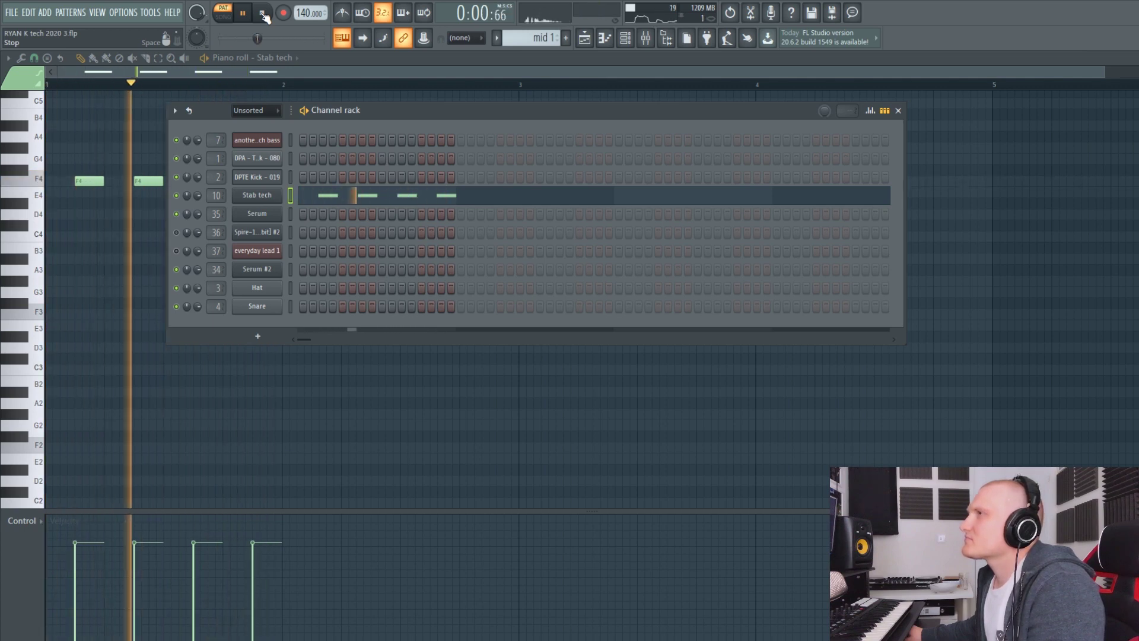
click(263, 14)
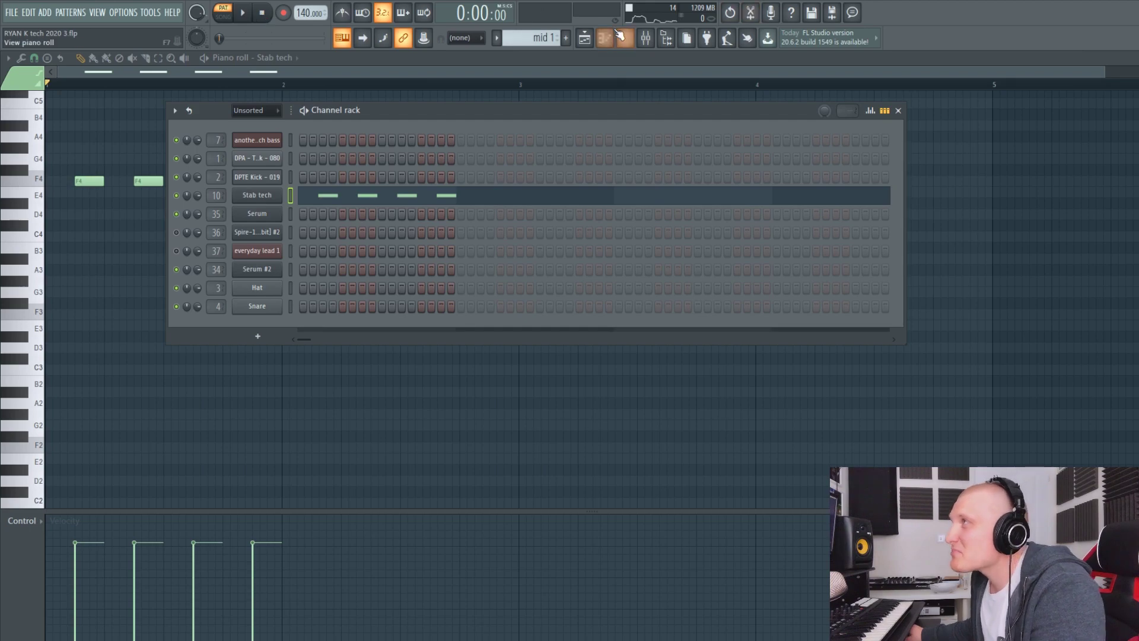
click(584, 39)
scroll(477, 354, up, 3)
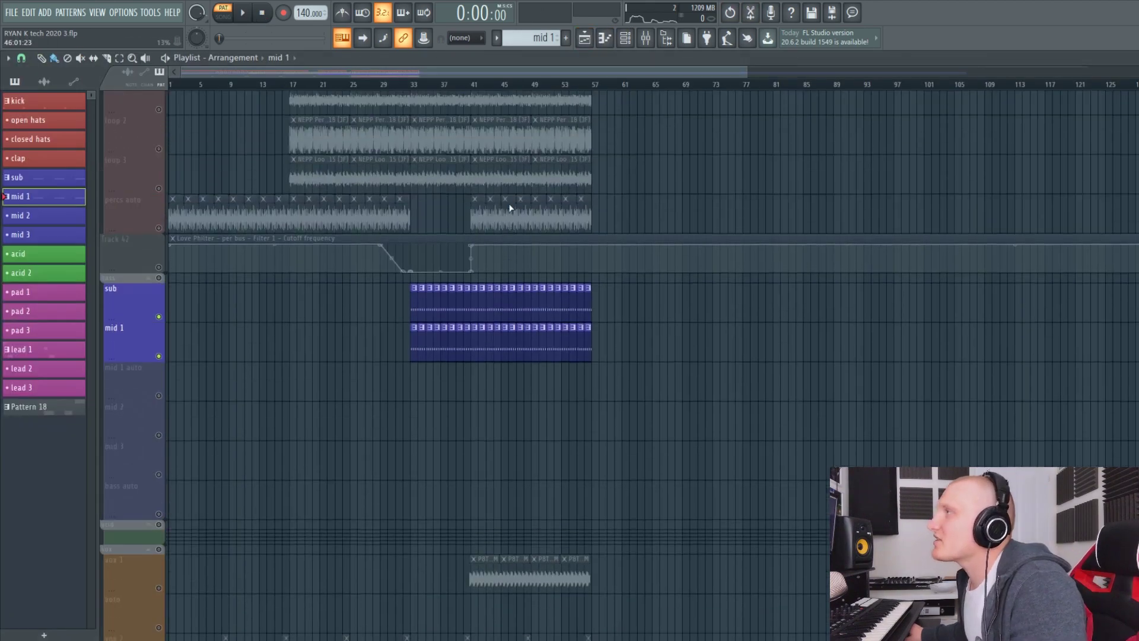
scroll(478, 354, up, 6)
scroll(415, 368, down, 8)
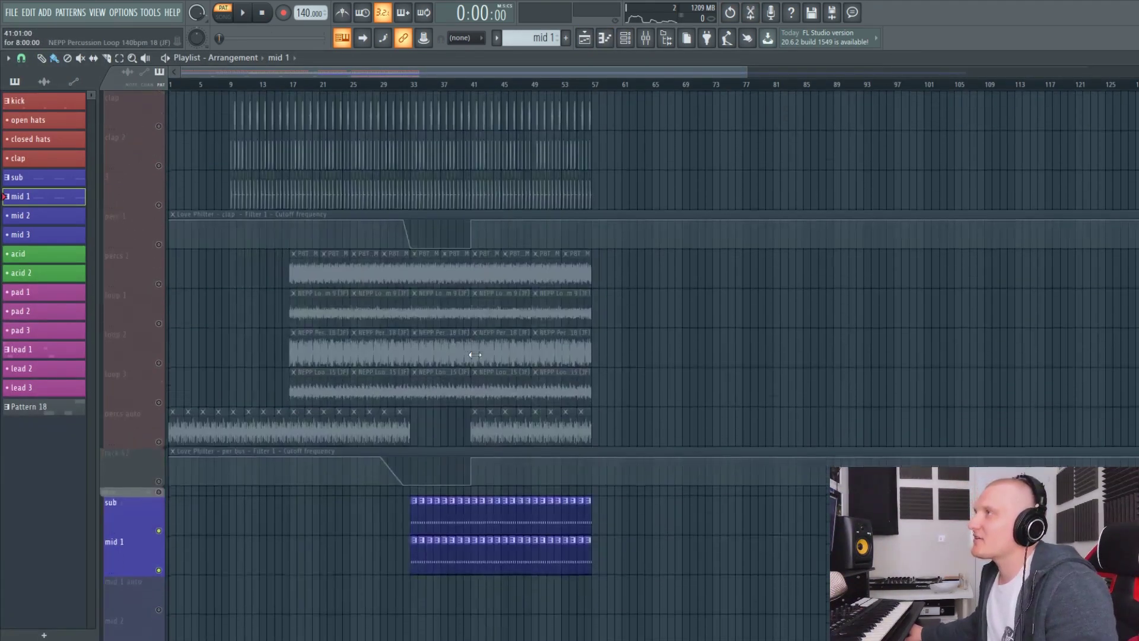
scroll(340, 376, up, 3)
click(403, 86)
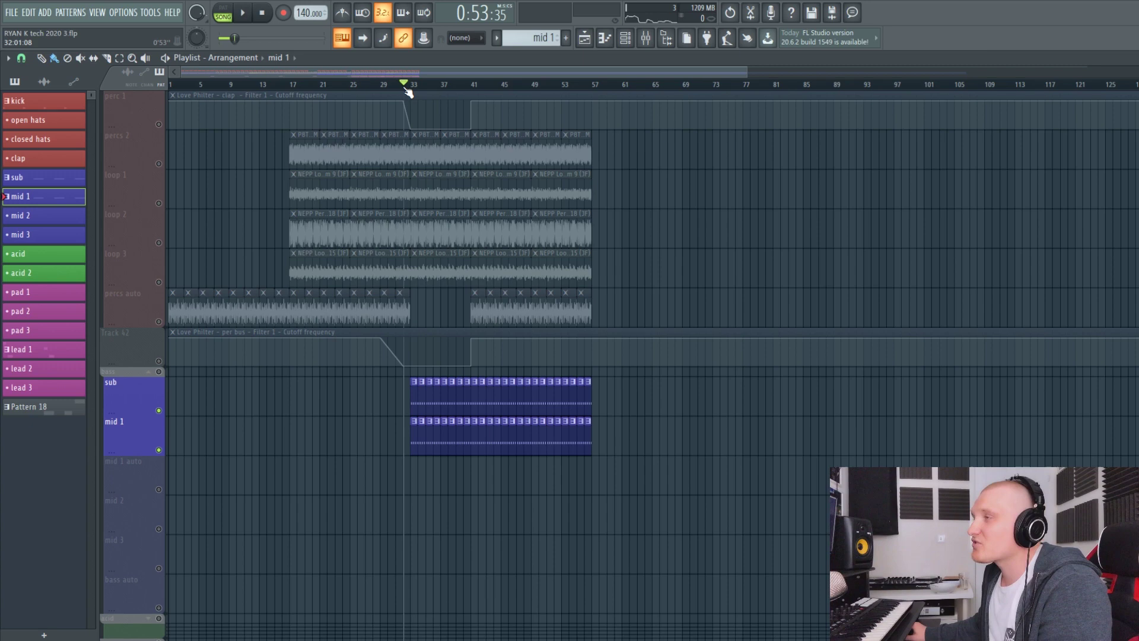
key(space)
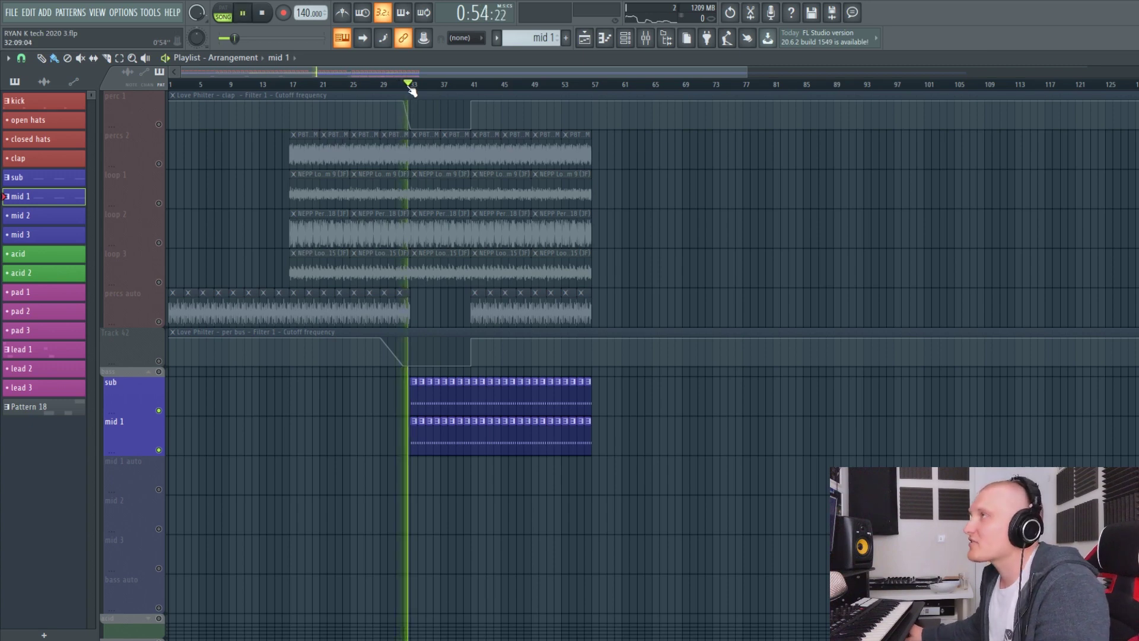
click(159, 410)
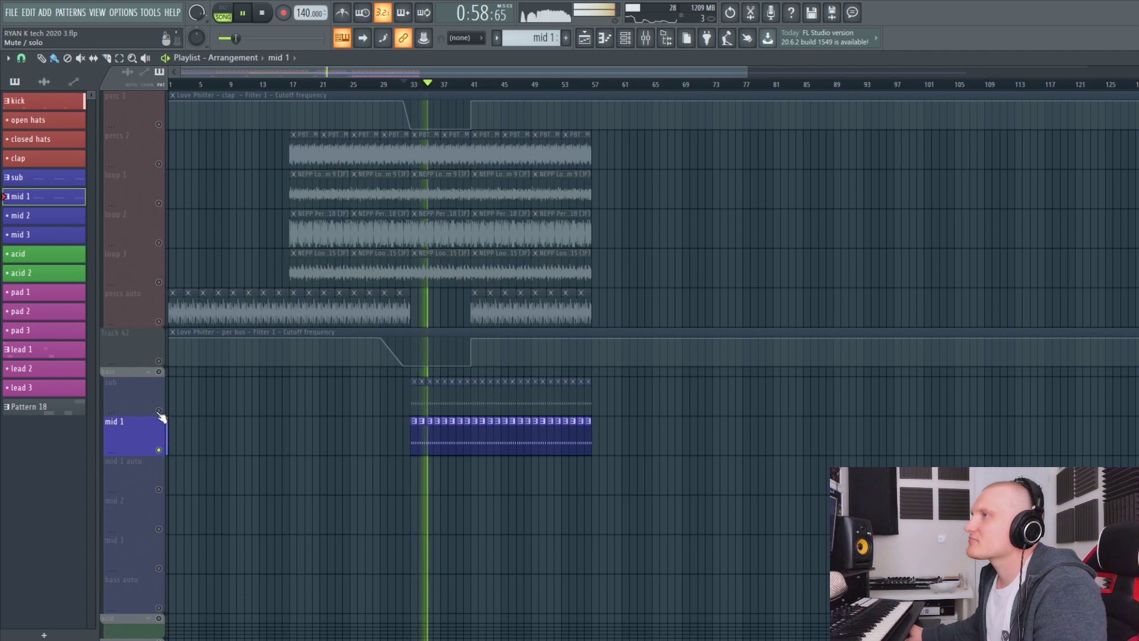
click(159, 410)
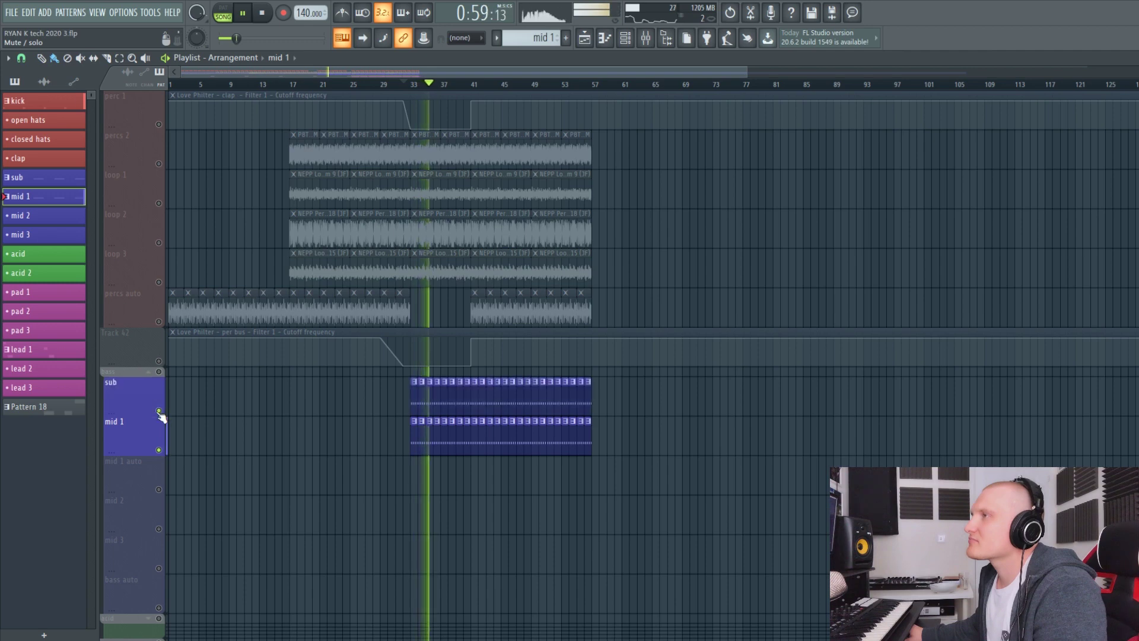
click(159, 449)
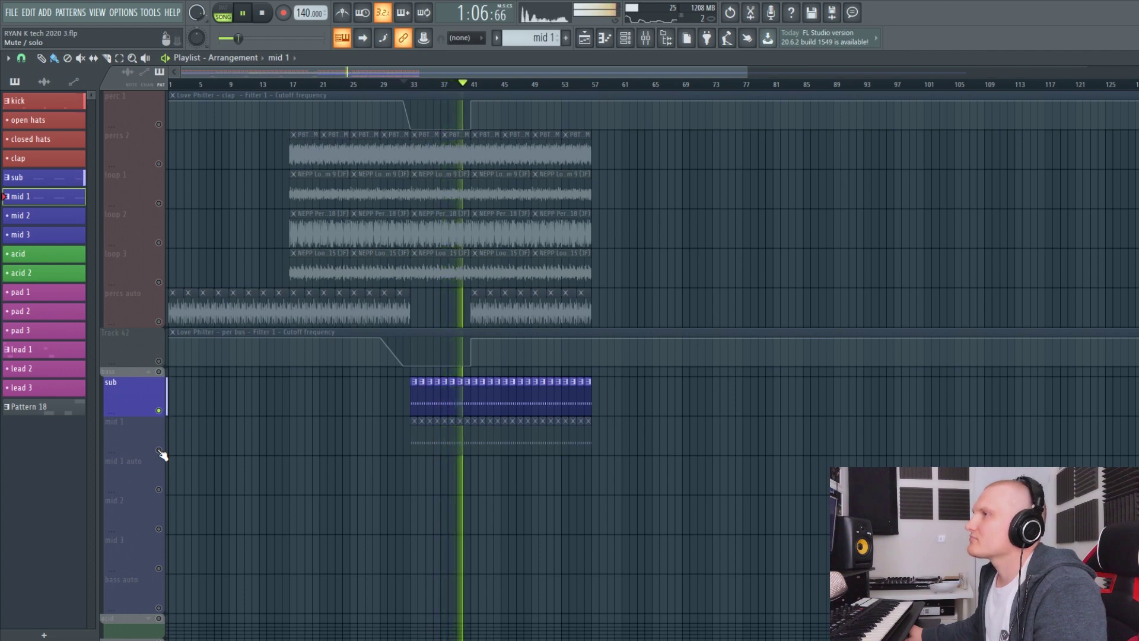
click(159, 450)
key(space)
click(261, 12)
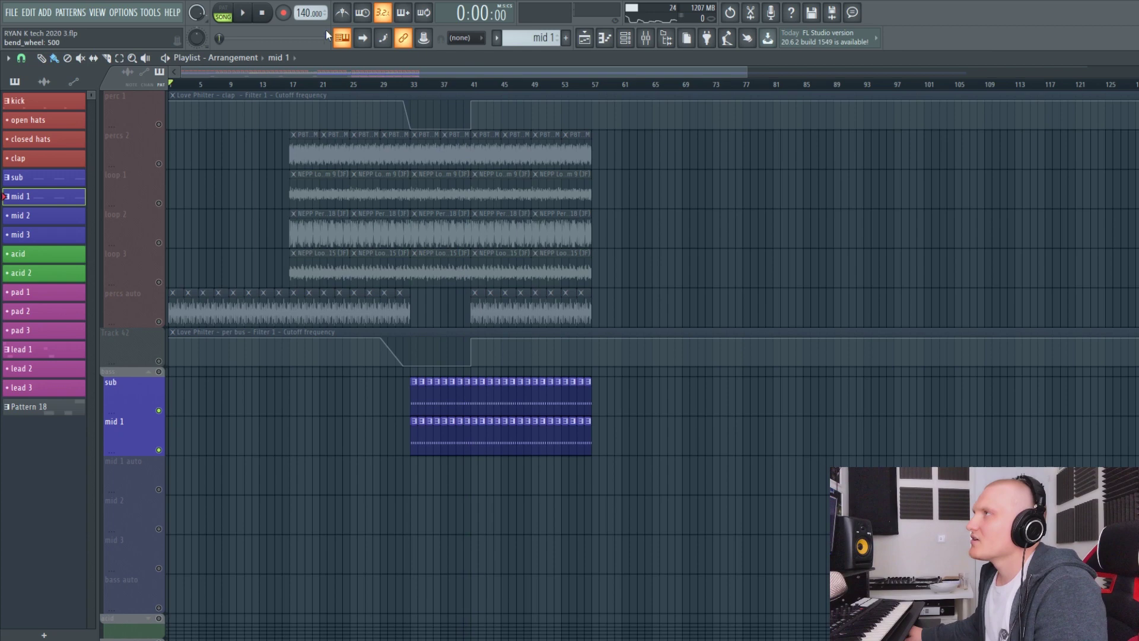
scroll(488, 279, up, 4)
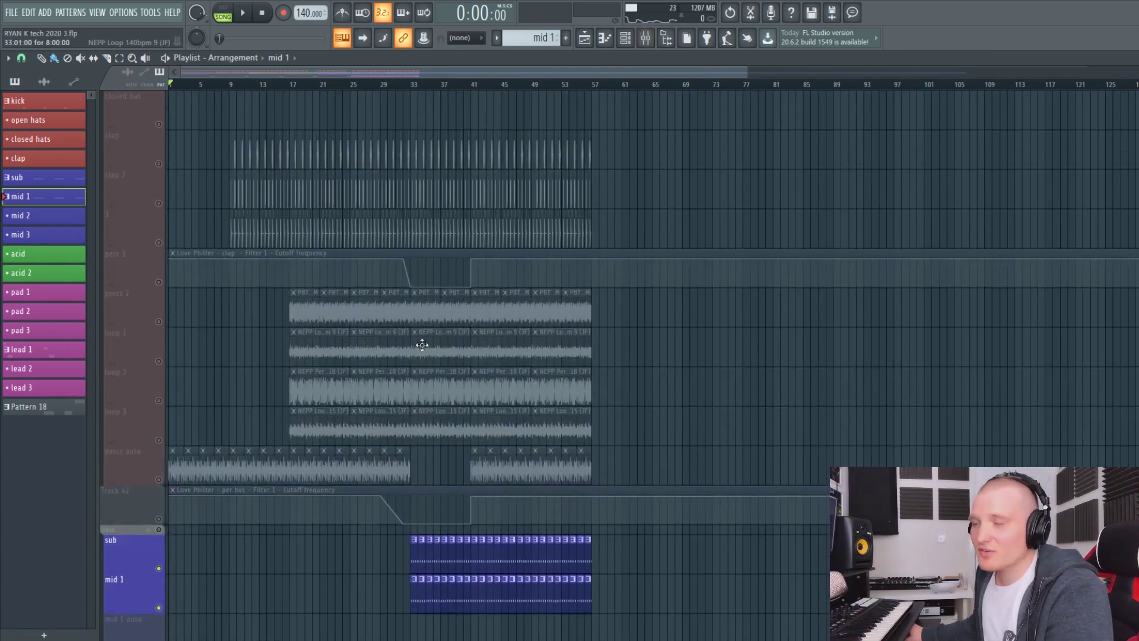
scroll(420, 341, up, 3)
Open the kick clip's piano roll alongside the channel rack.
scroll(419, 346, up, 3)
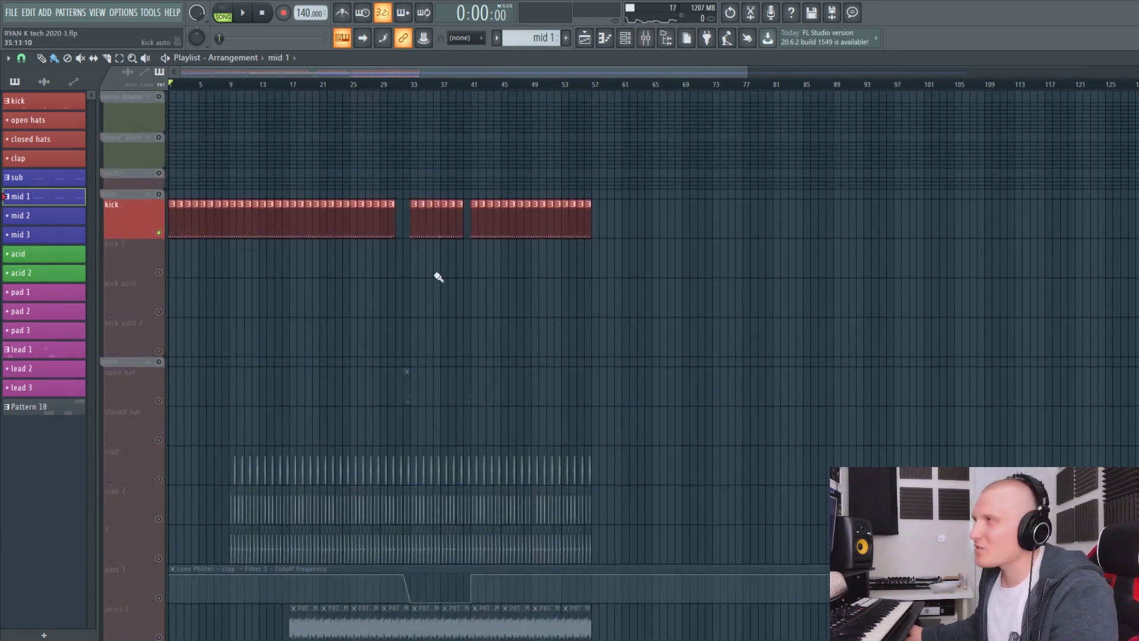
double_click(445, 223)
click(624, 36)
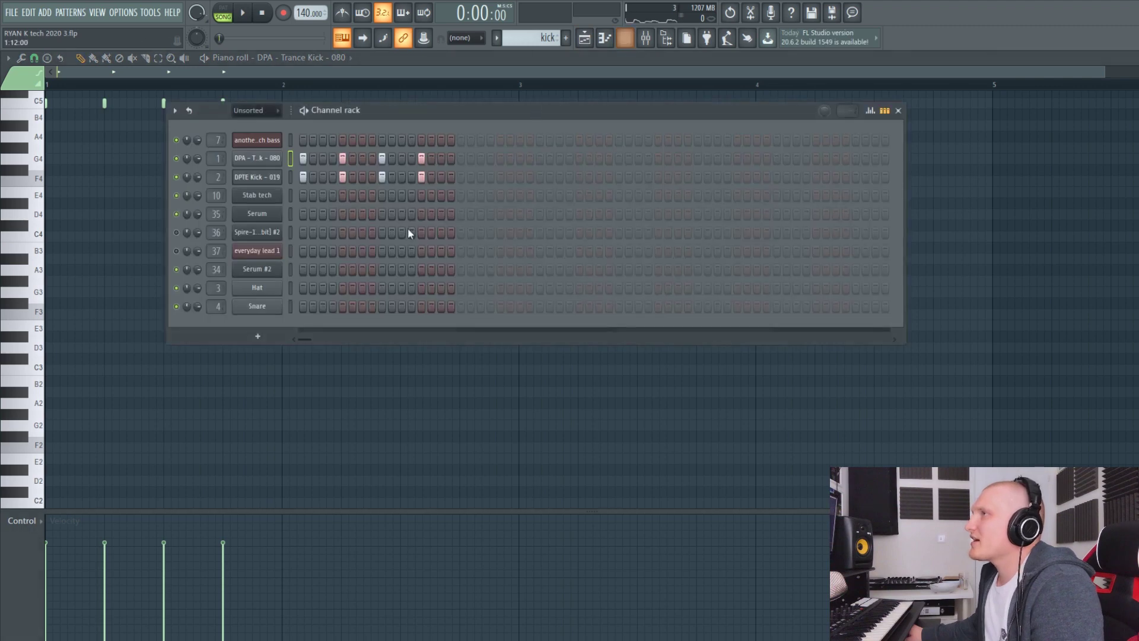
Switch to pattern mode and play the kick pattern alone twice.
click(224, 12)
click(242, 12)
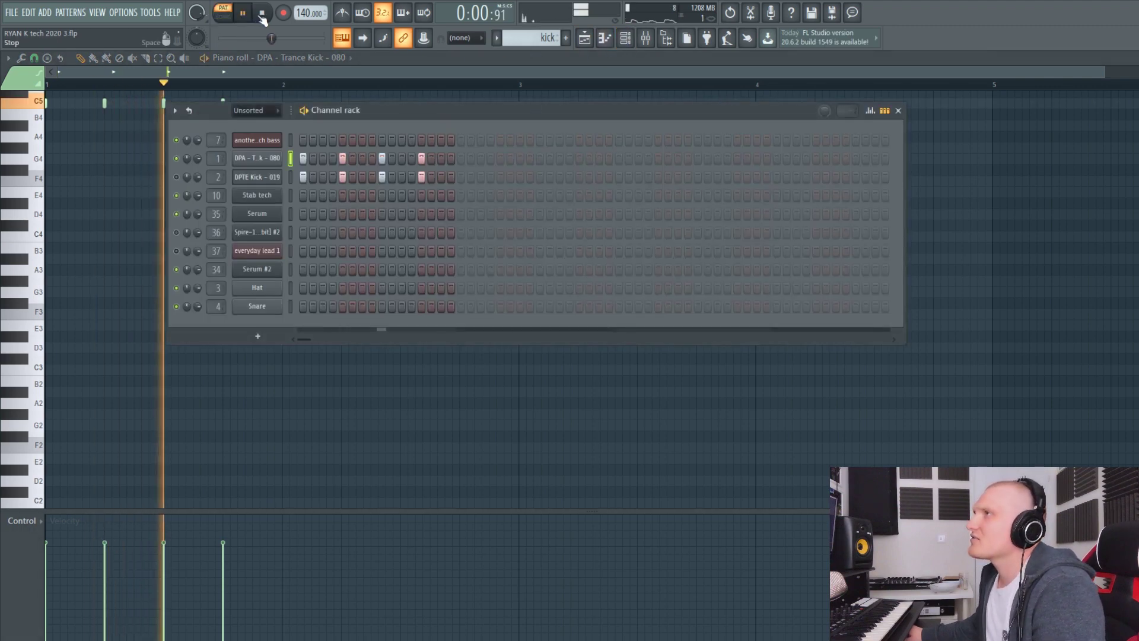
click(262, 14)
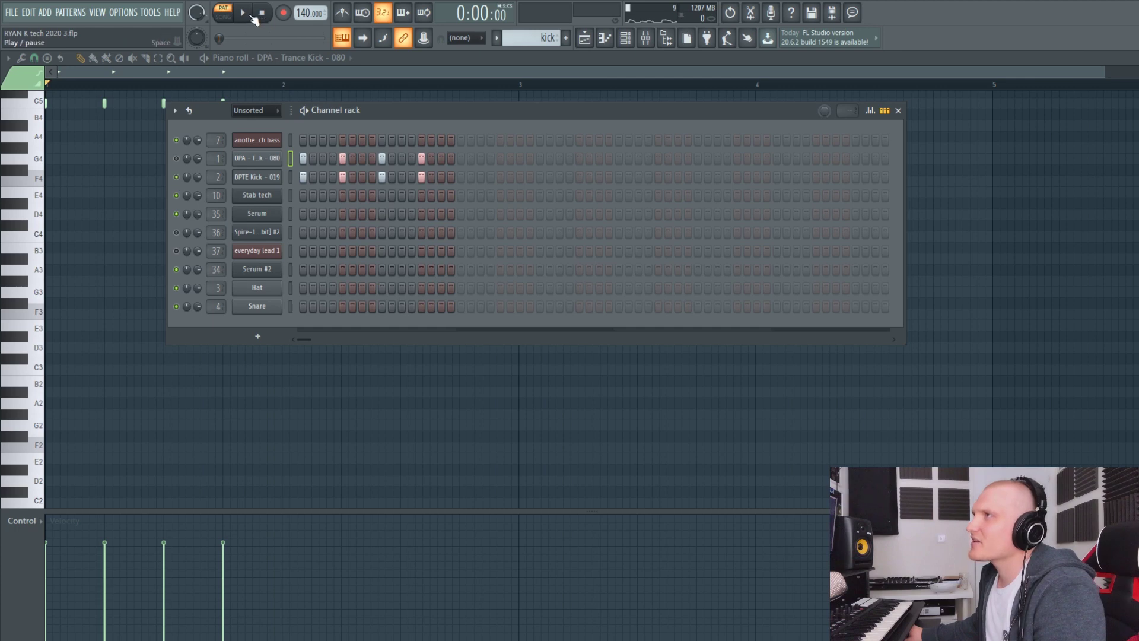
click(245, 14)
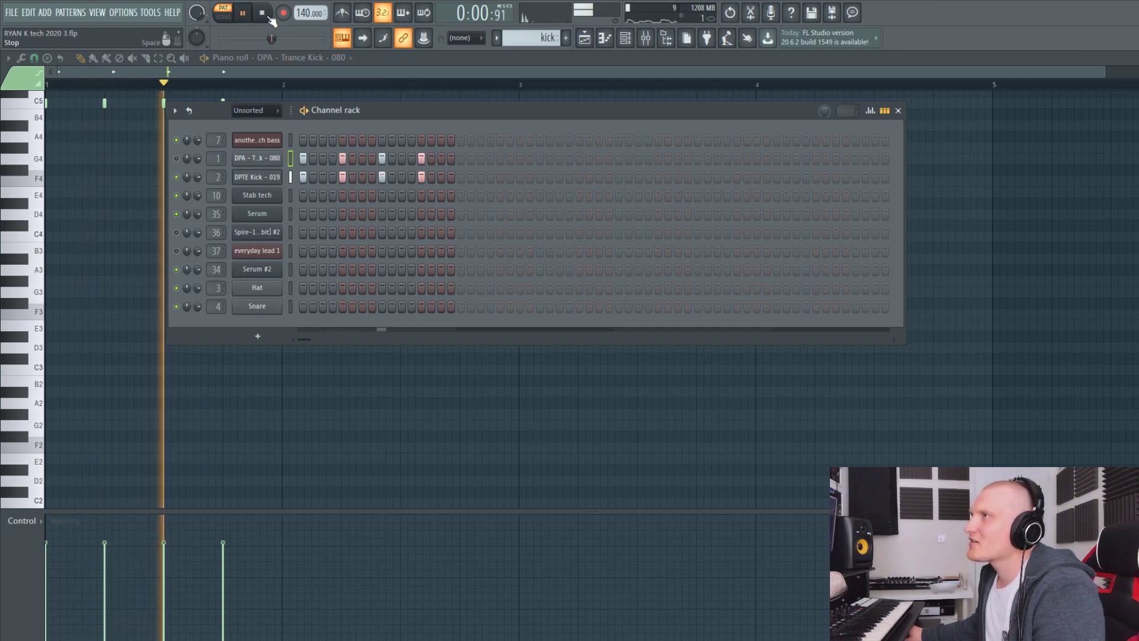
click(264, 14)
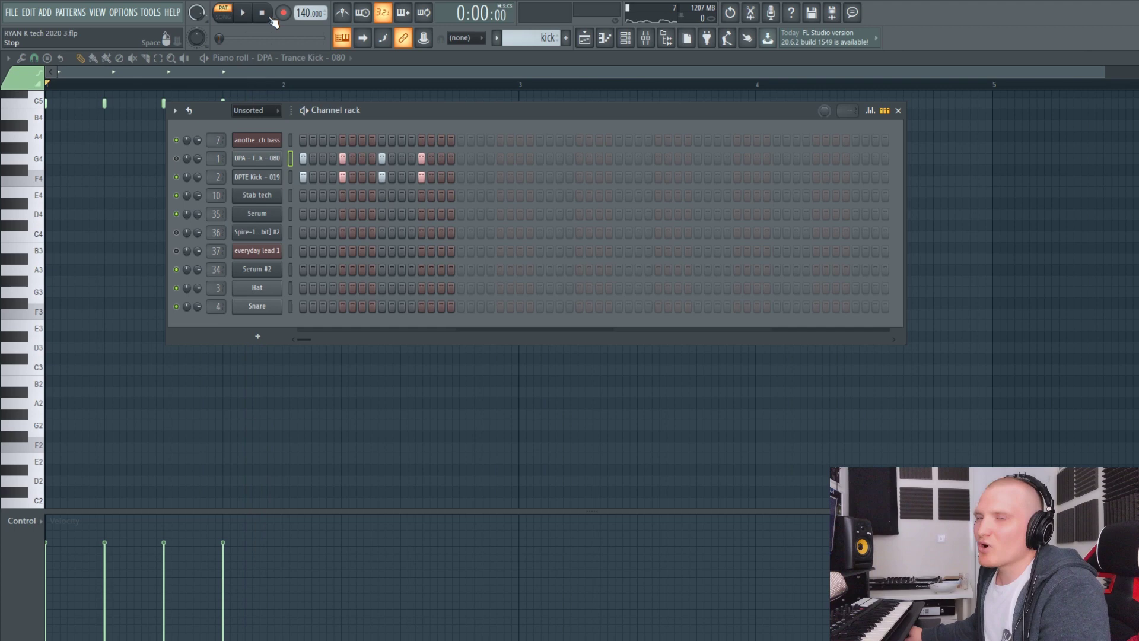
click(646, 39)
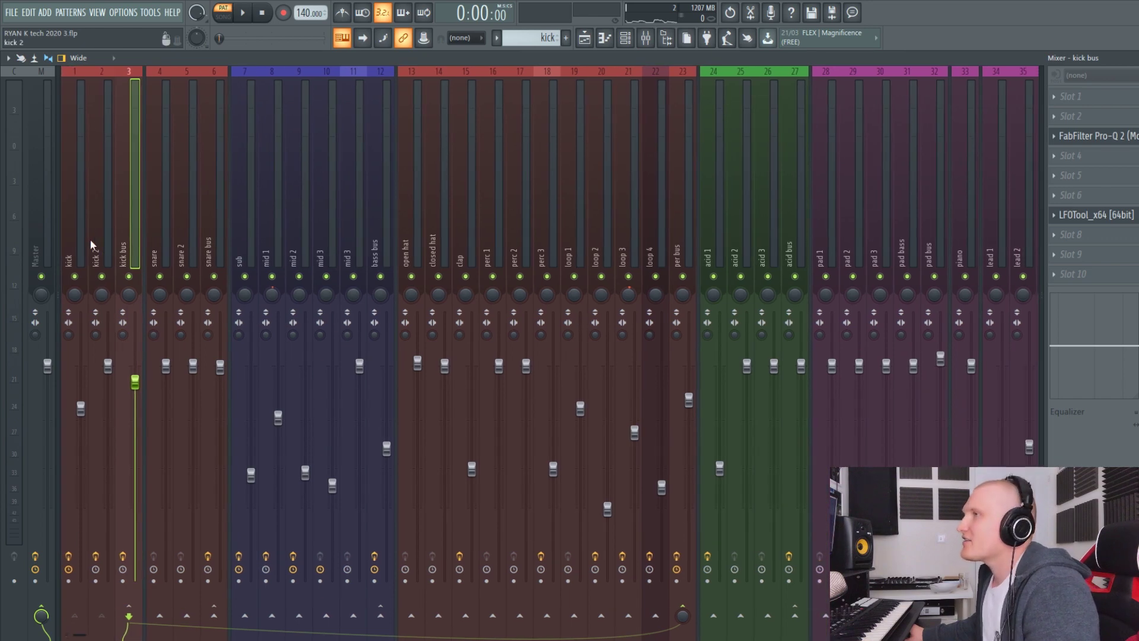
click(90, 238)
click(73, 230)
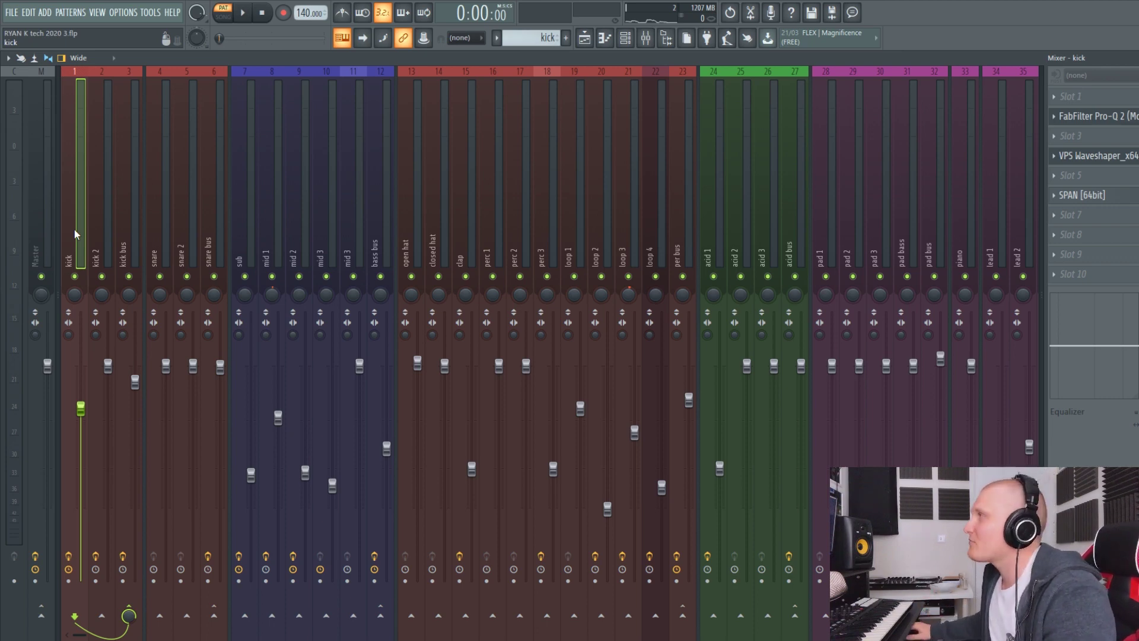
click(107, 255)
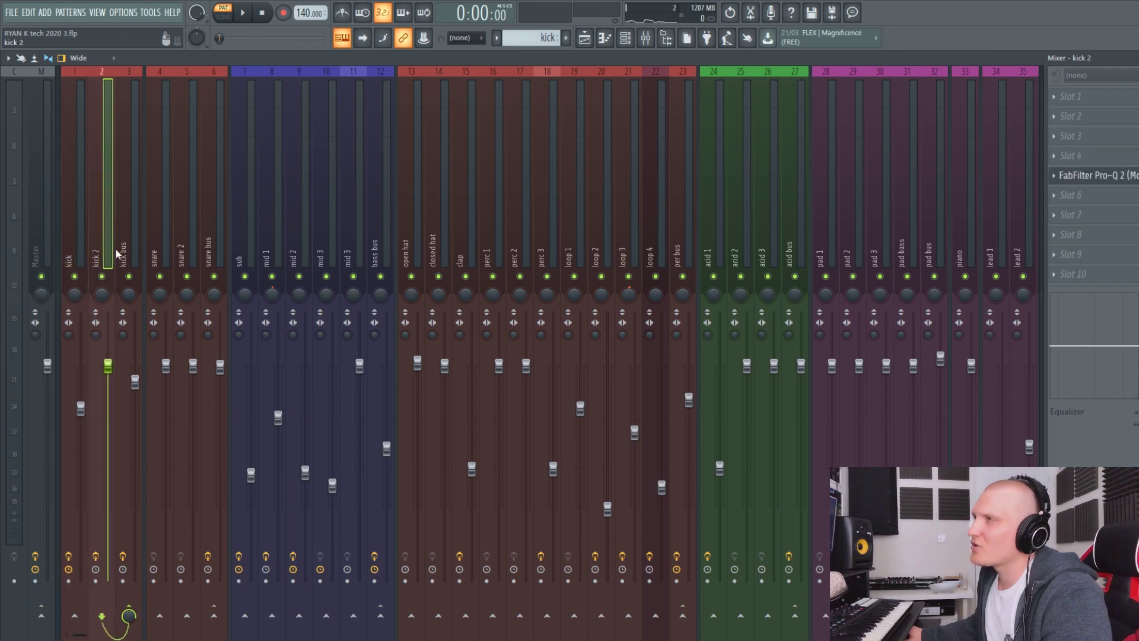
click(127, 254)
click(77, 254)
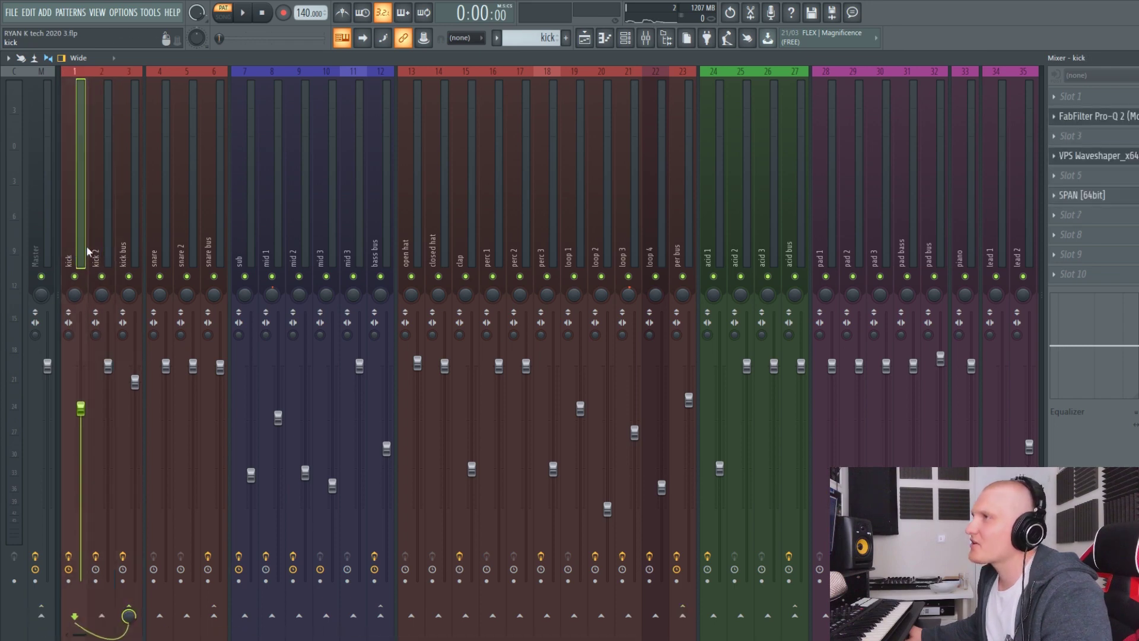
click(1133, 121)
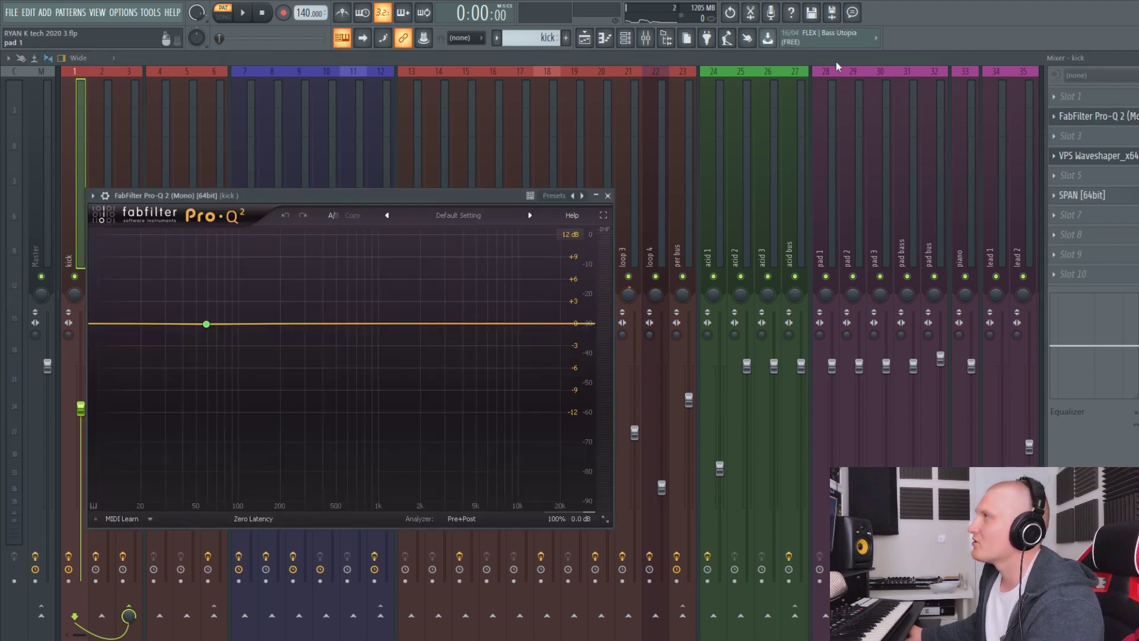
key(Escape)
click(1119, 157)
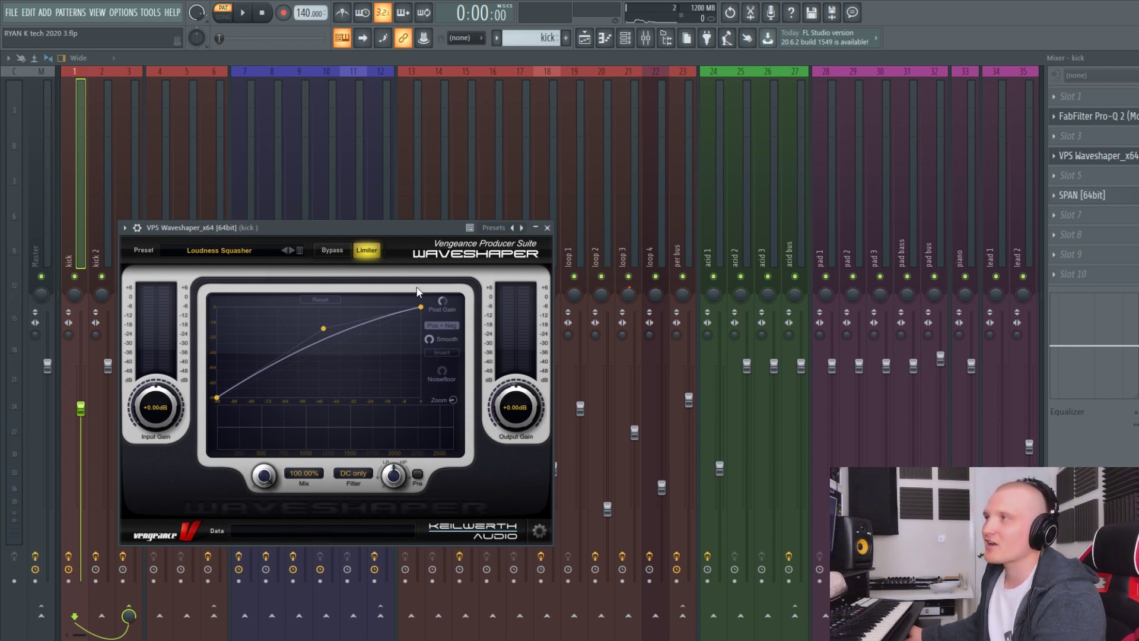
key(Escape)
key(F6)
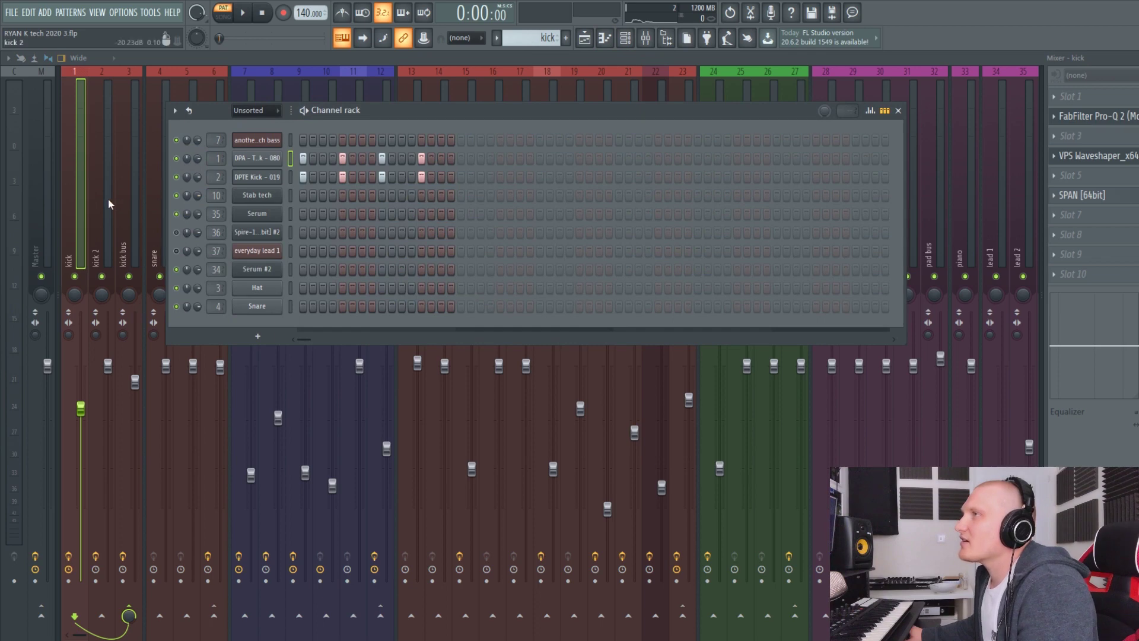
click(108, 198)
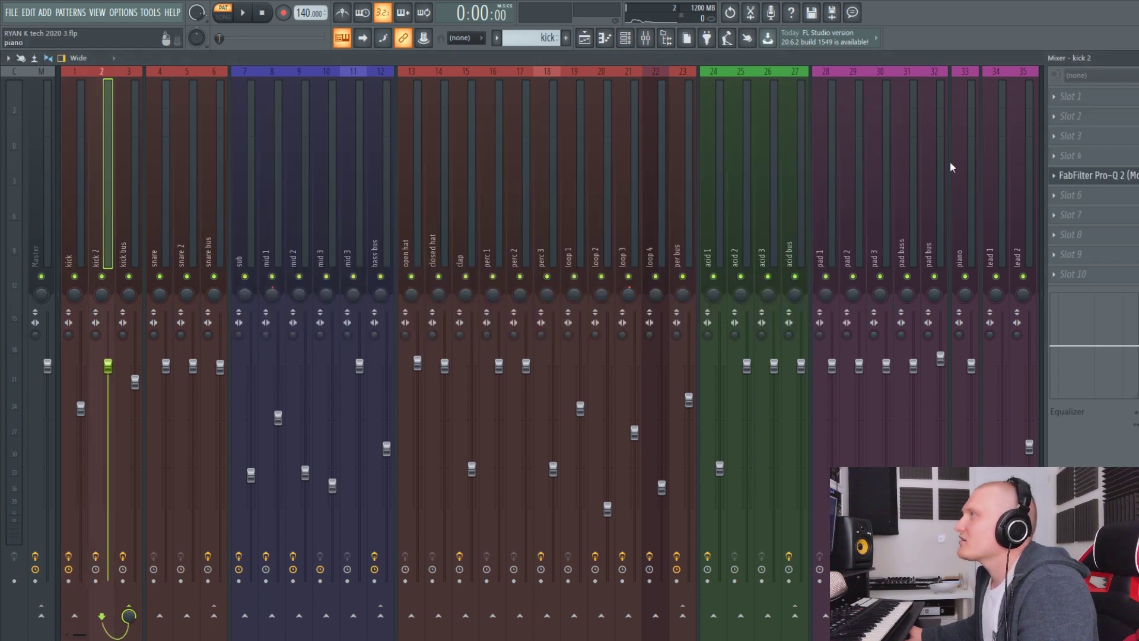
click(1084, 182)
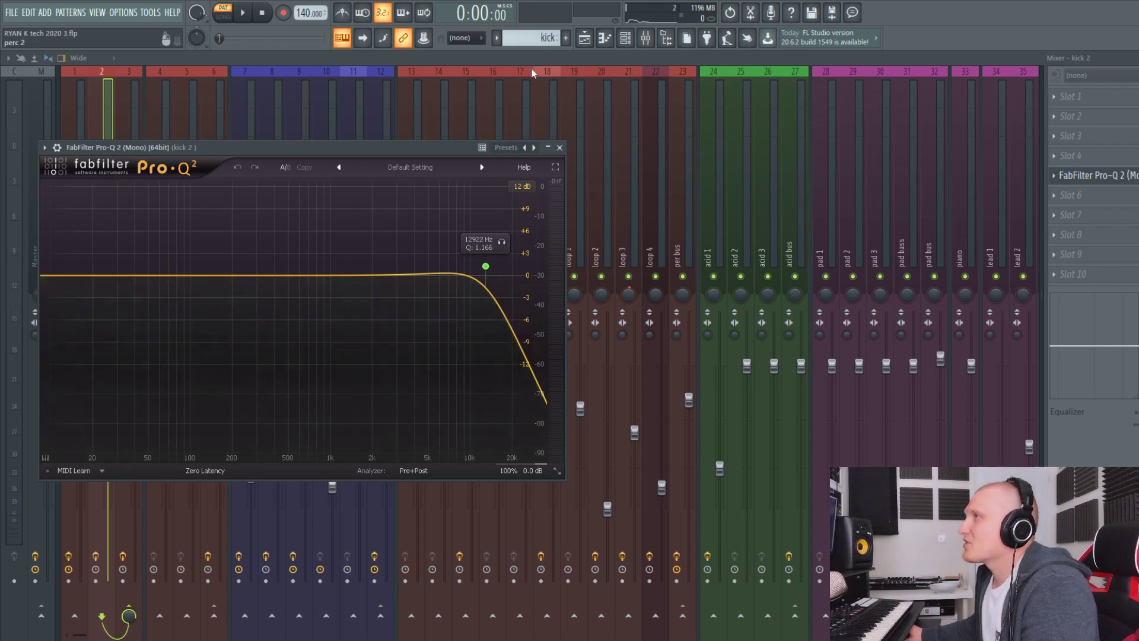
click(490, 65)
click(122, 205)
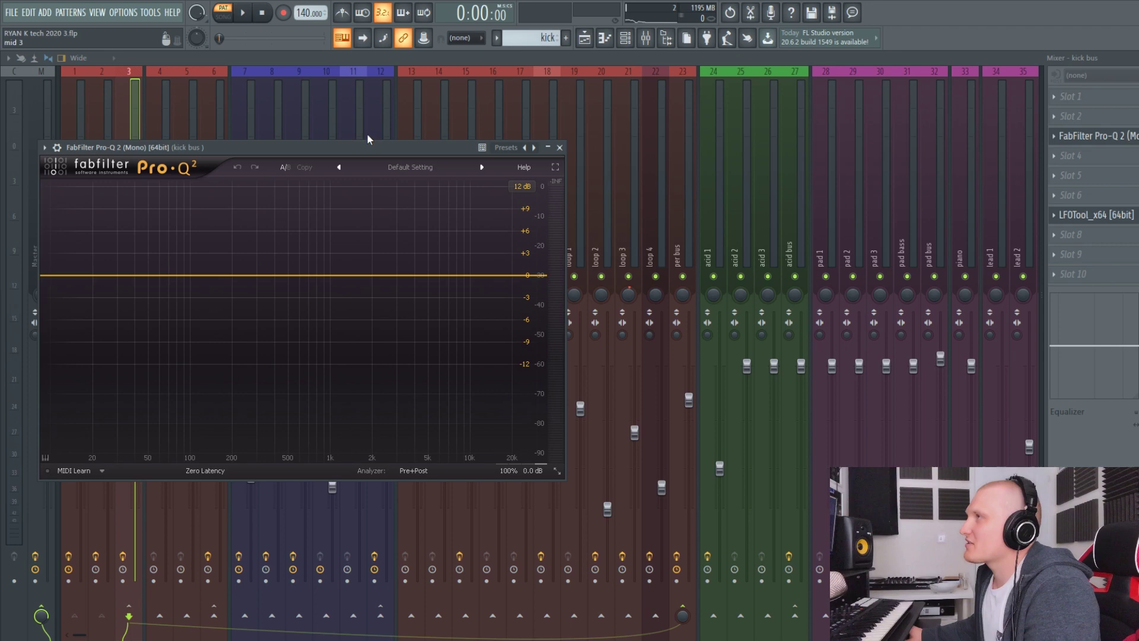
click(409, 60)
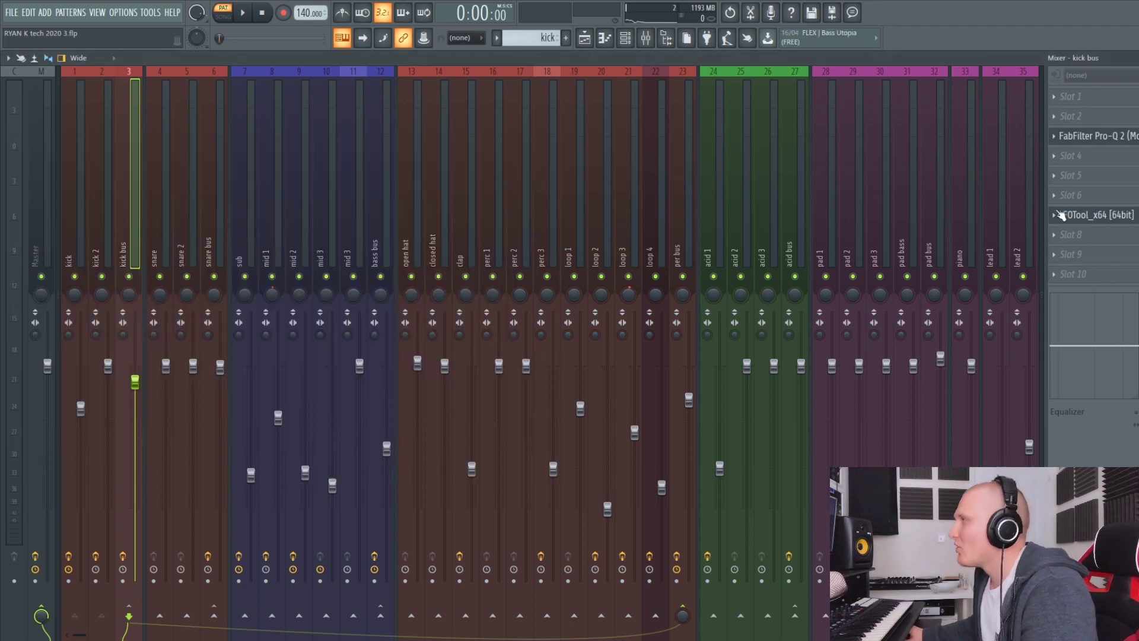
Open the kick bus LFOtool and listen to its 1/4-rate volume curve during playback.
click(1094, 215)
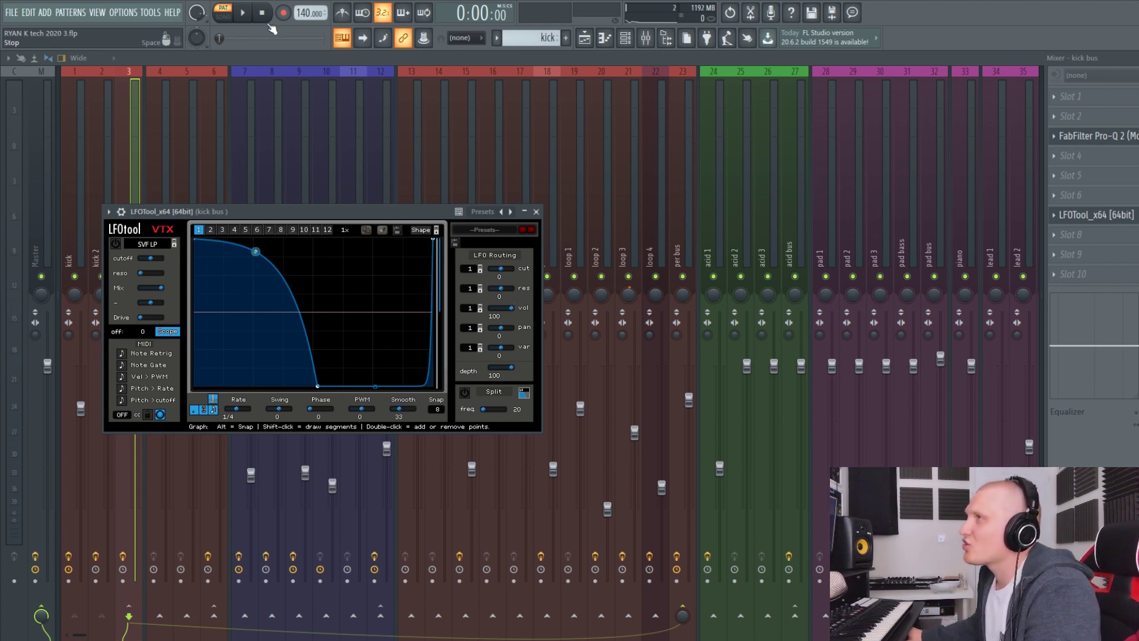
key(space)
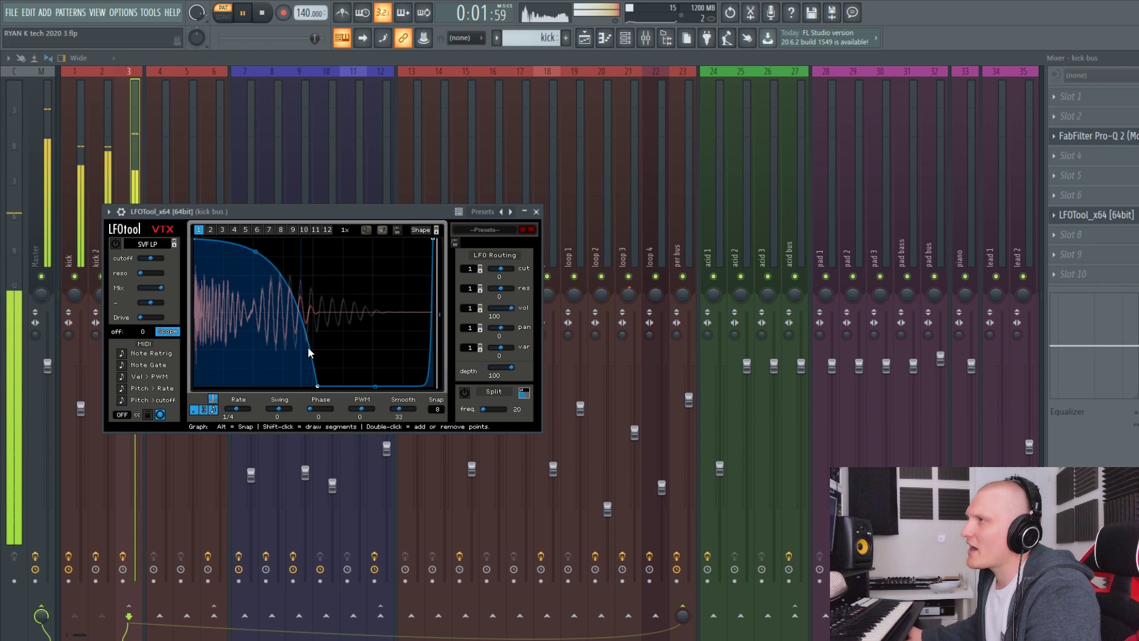
click(274, 16)
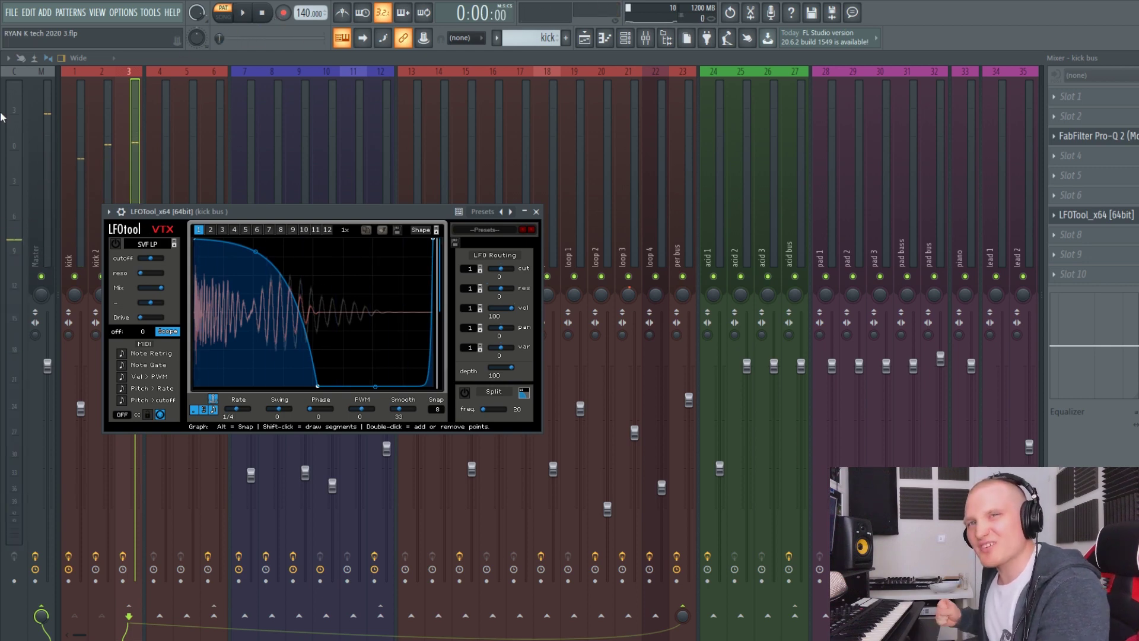
From the Playlist, open the sub clip's piano roll and its Spire synth via the channel rack.
key(F5)
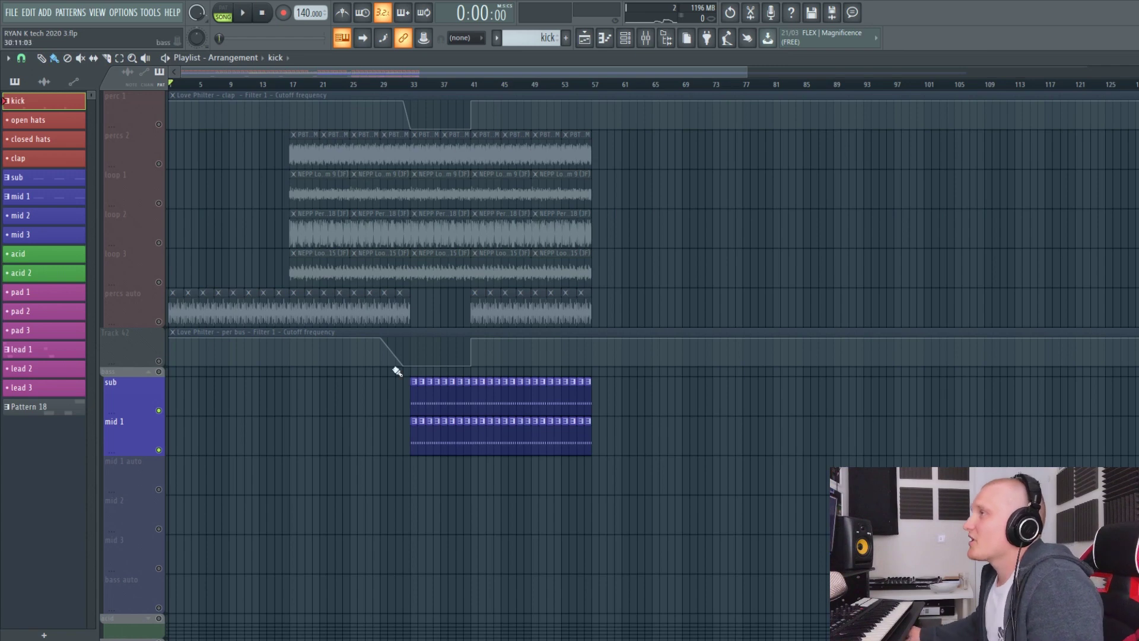
double_click(462, 395)
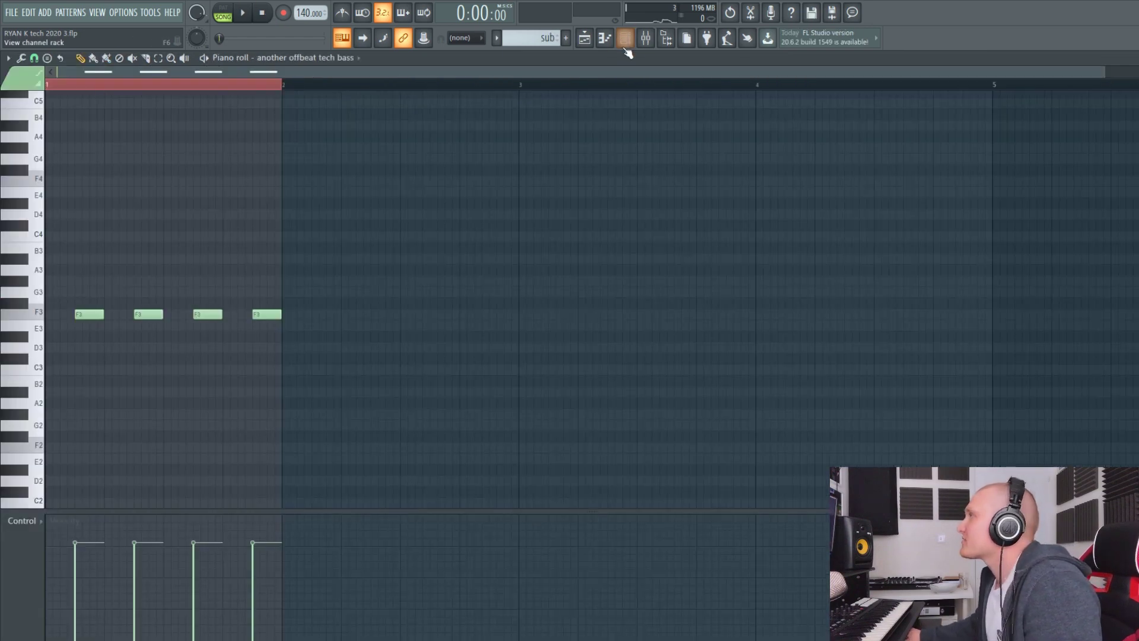
click(626, 45)
click(261, 138)
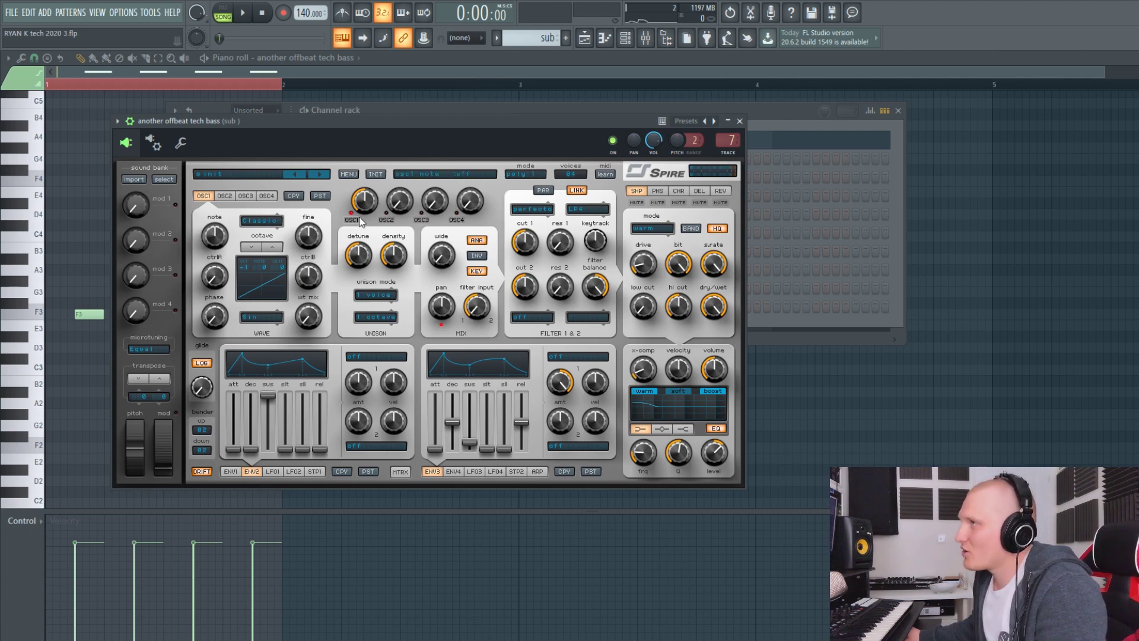
In the mixer, check the sub channel's RBass Mono plugin and switch to pattern mode.
key(F9)
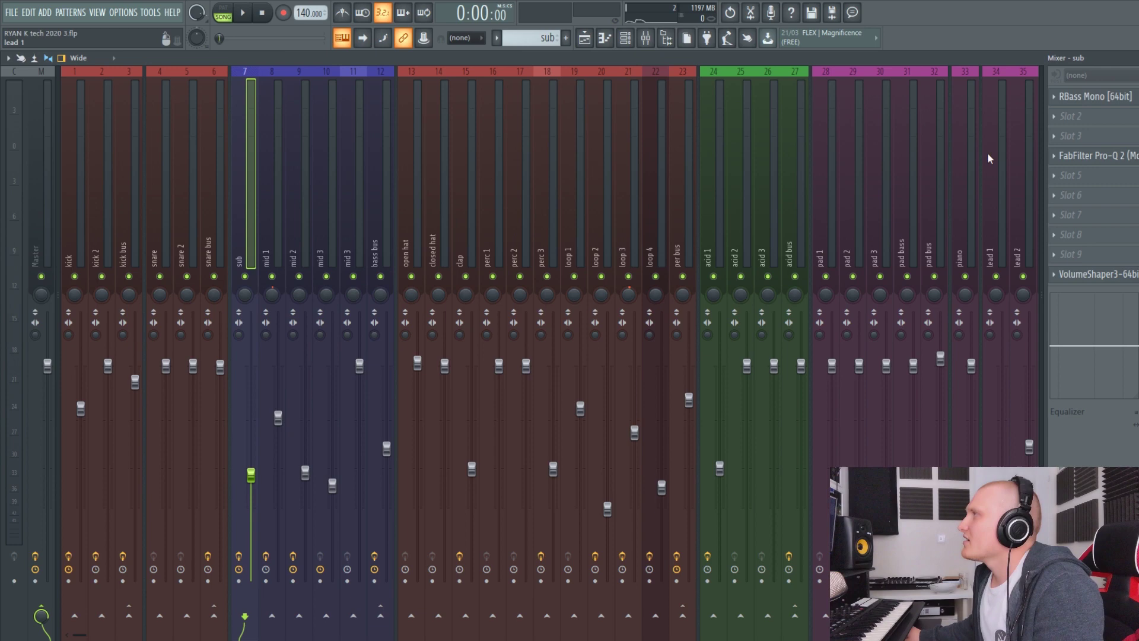
click(1094, 100)
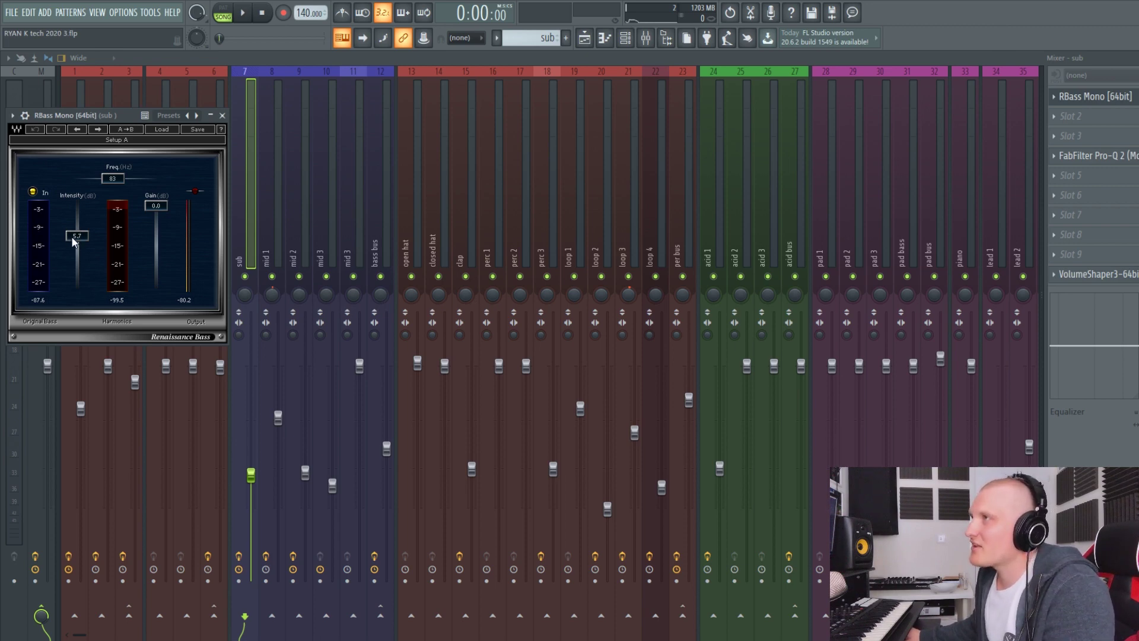
click(223, 10)
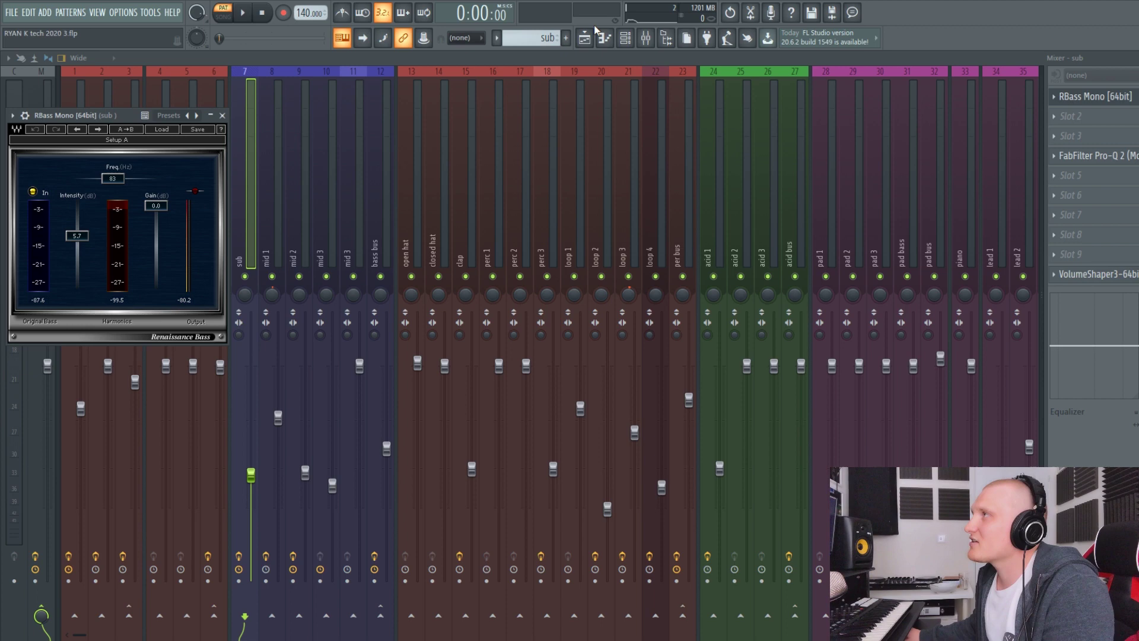
key(Escape)
Play the sub pattern, then inspect its Pro-Q 2 low-pass and VolumeShaper3 LFOtool.
key(space)
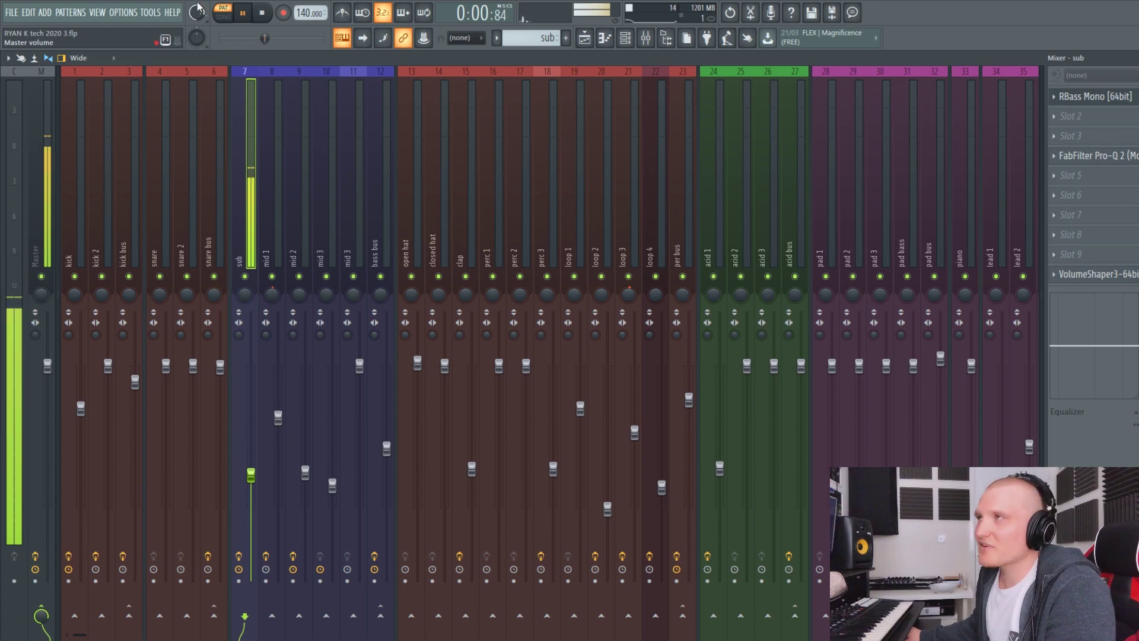
click(266, 17)
click(1080, 156)
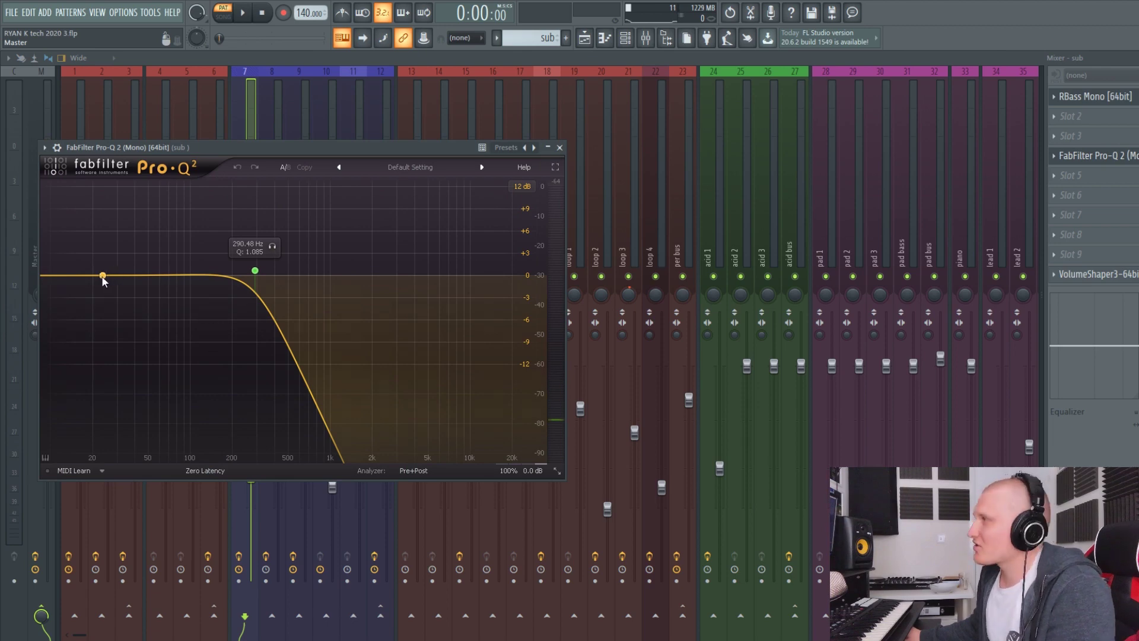
click(1090, 274)
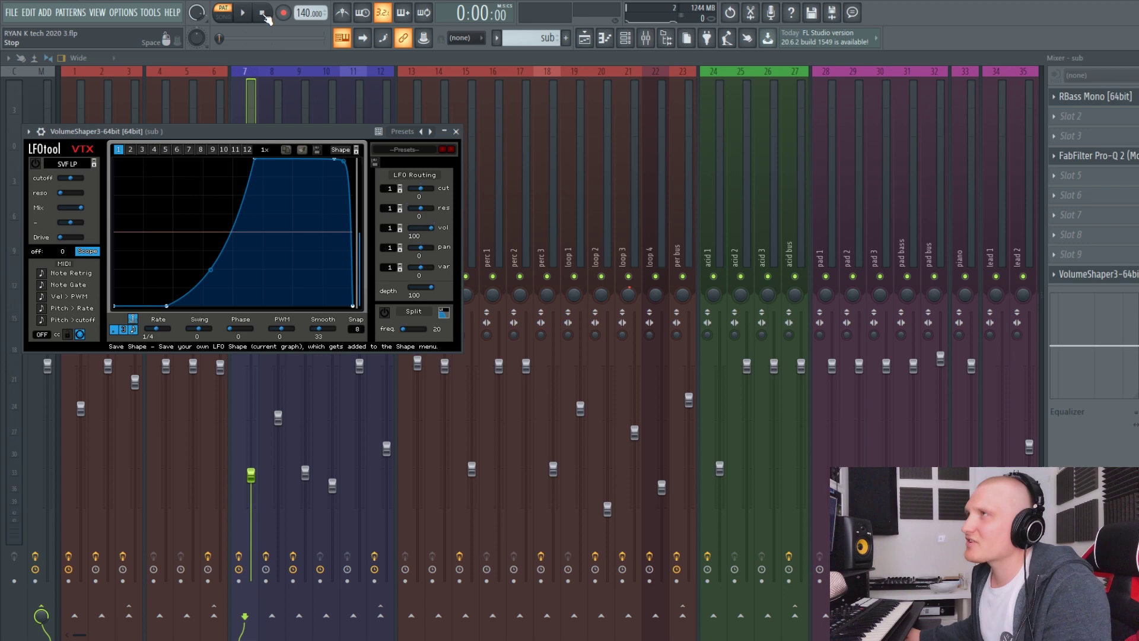
Play the sub through its 1/4-rate LFOtool curve, then return to the Playlist.
click(243, 13)
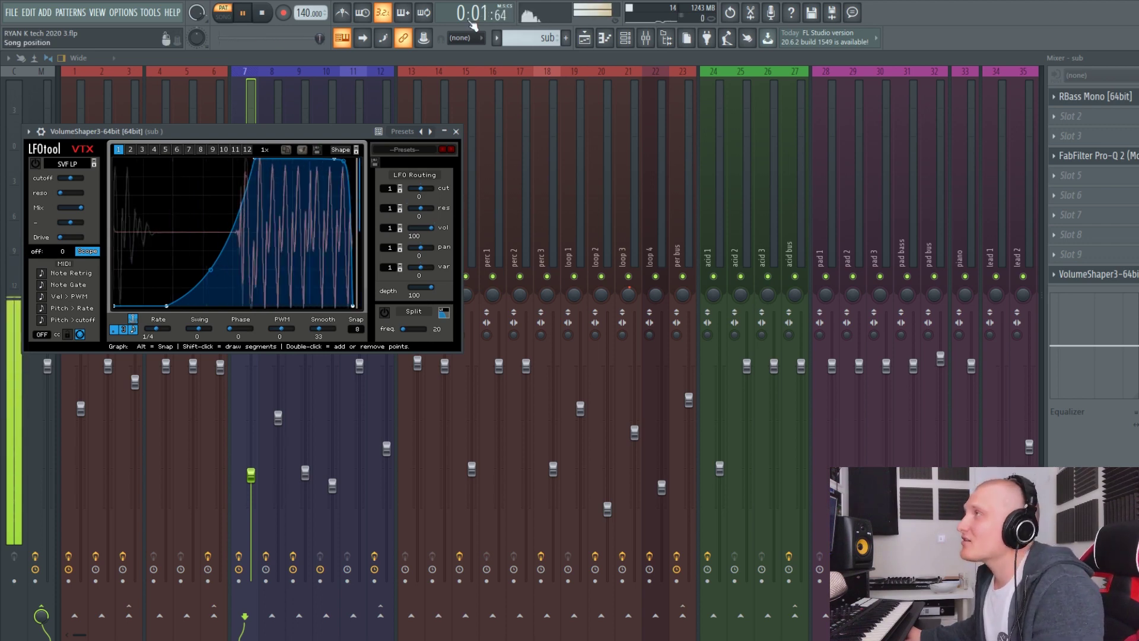
key(F5)
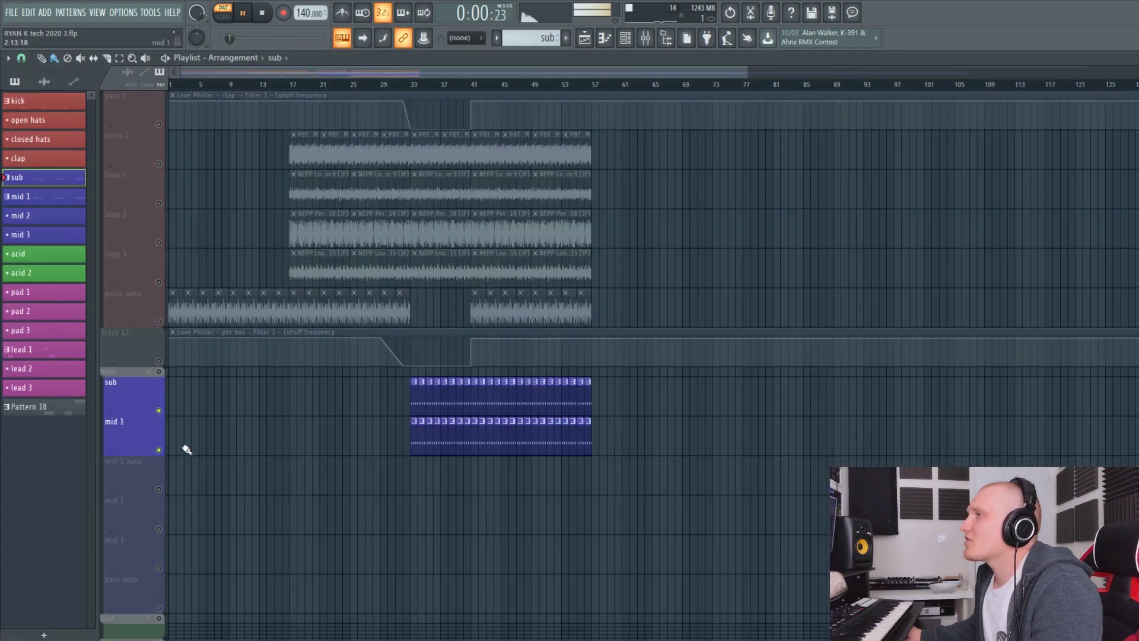
Play the song from bar 33, stop, and mute the sub playlist track.
scroll(168, 452, up, 5)
click(403, 84)
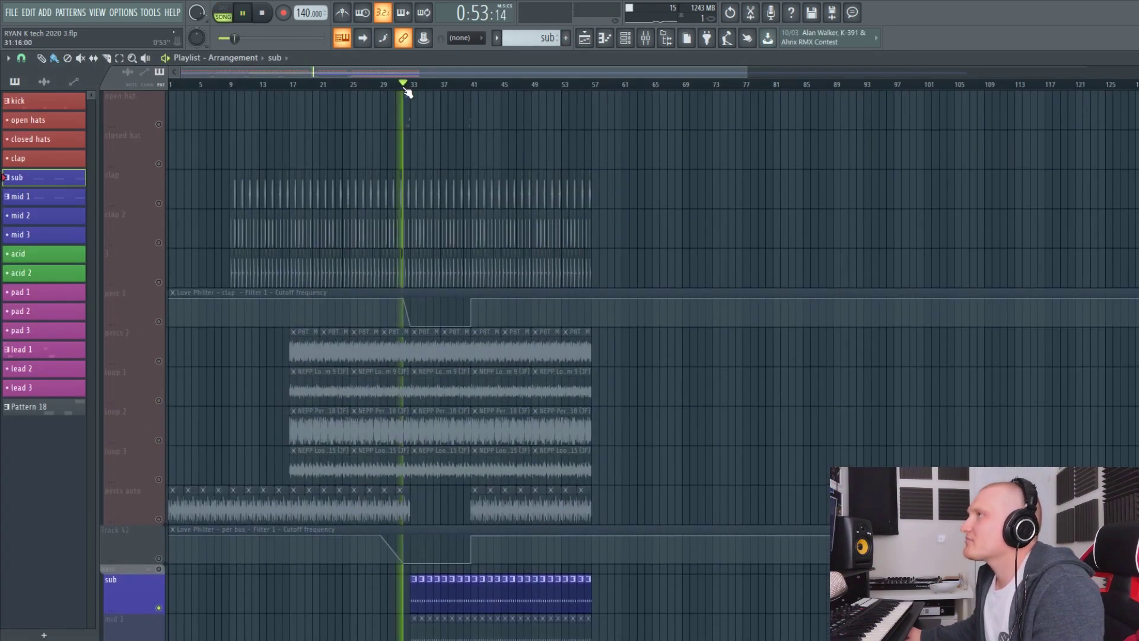
scroll(427, 300, down, 4)
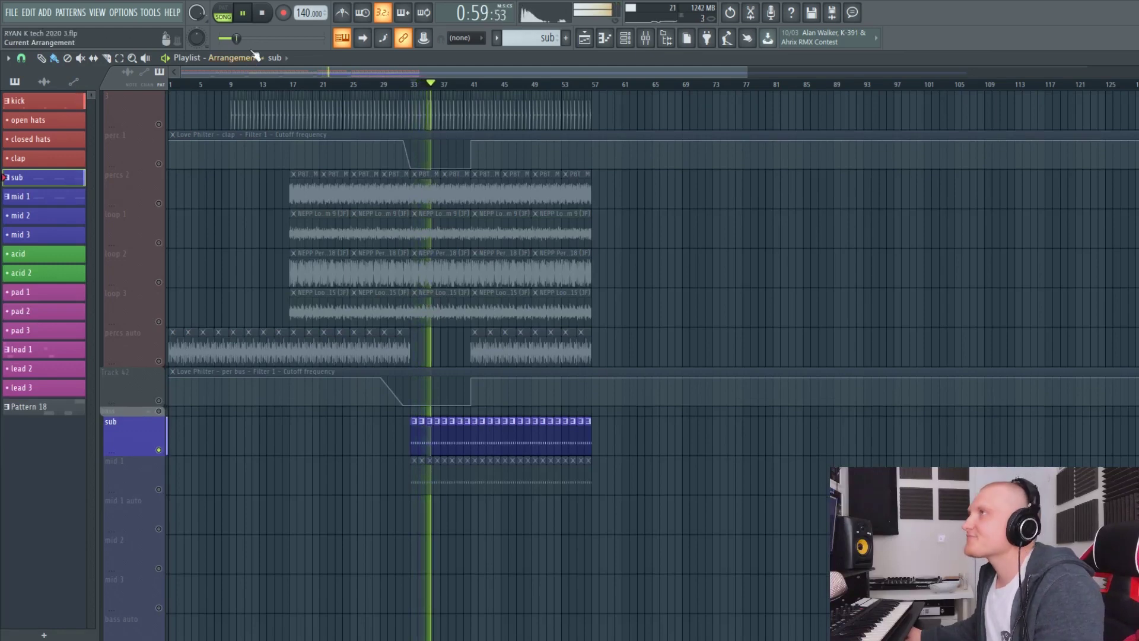
key(space)
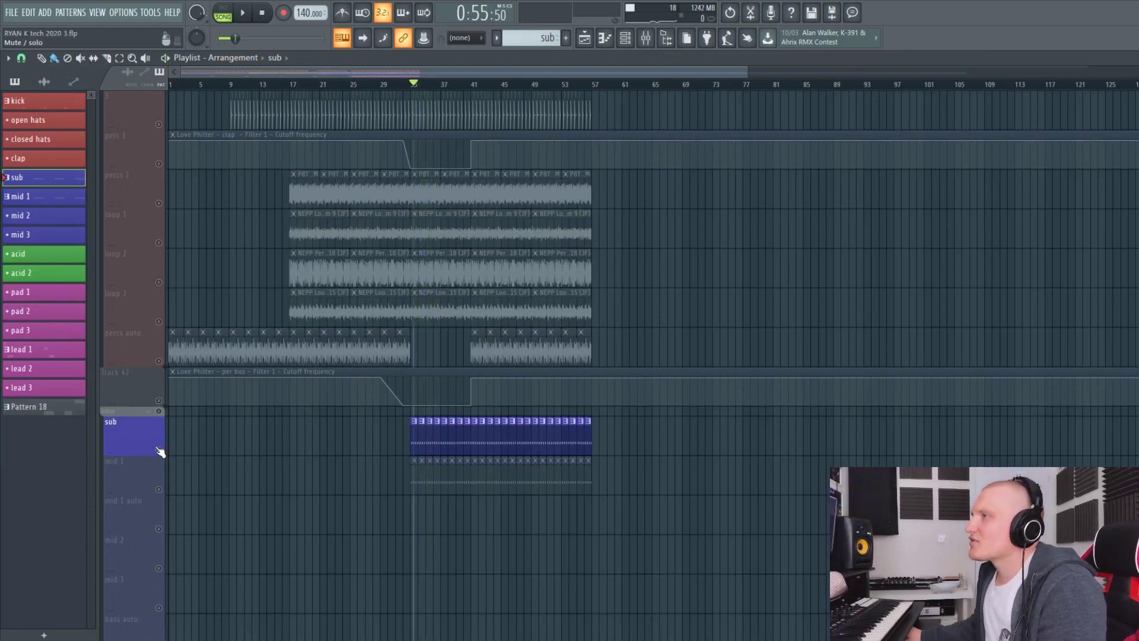
click(159, 449)
Open mid 1's Stab tech Spire patch and play its pattern twice.
click(158, 490)
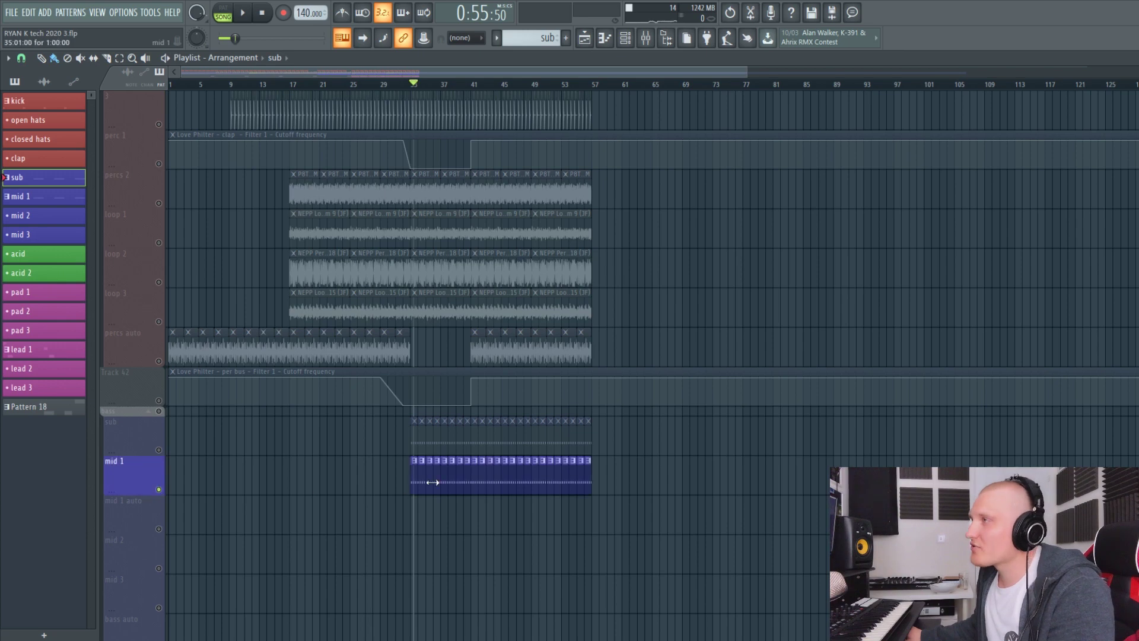
double_click(437, 480)
key(F6)
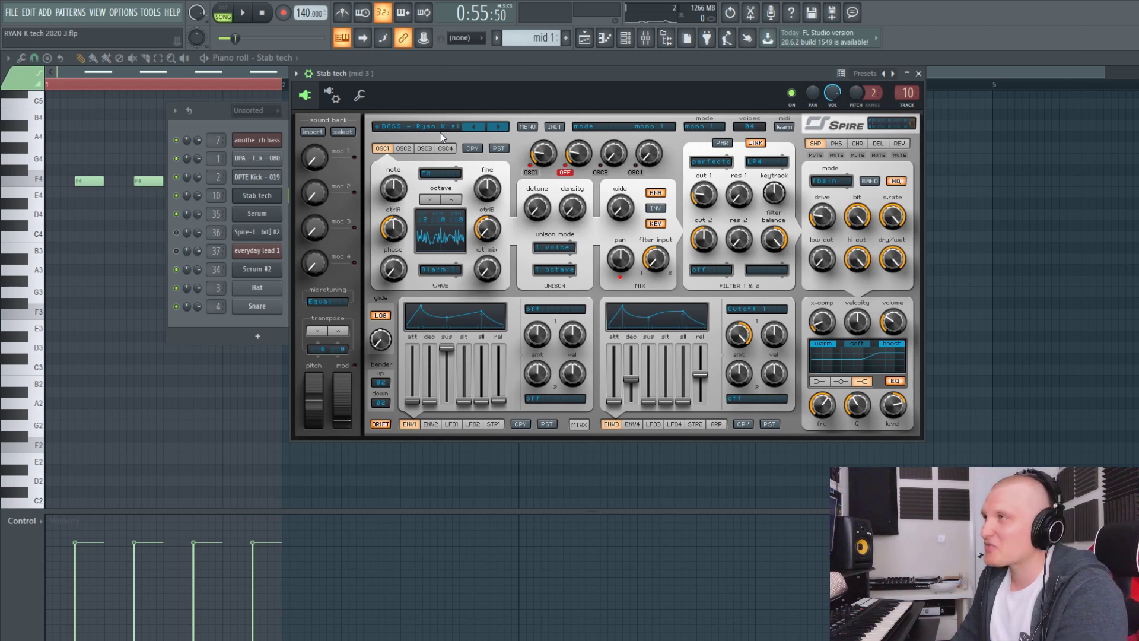
key(space)
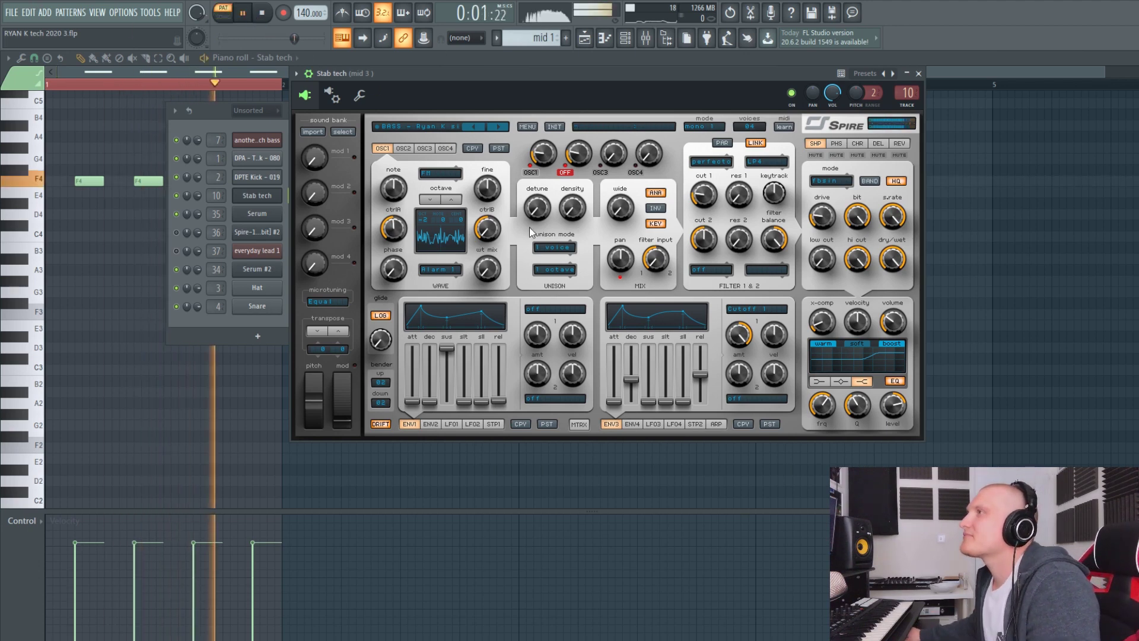
key(space)
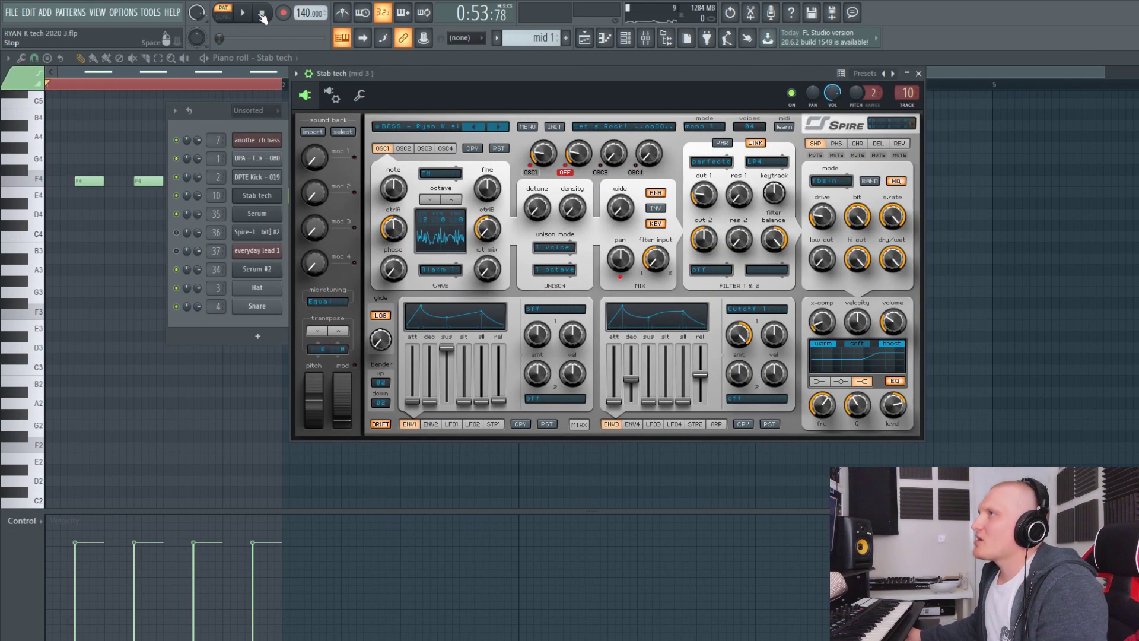
click(262, 18)
key(space)
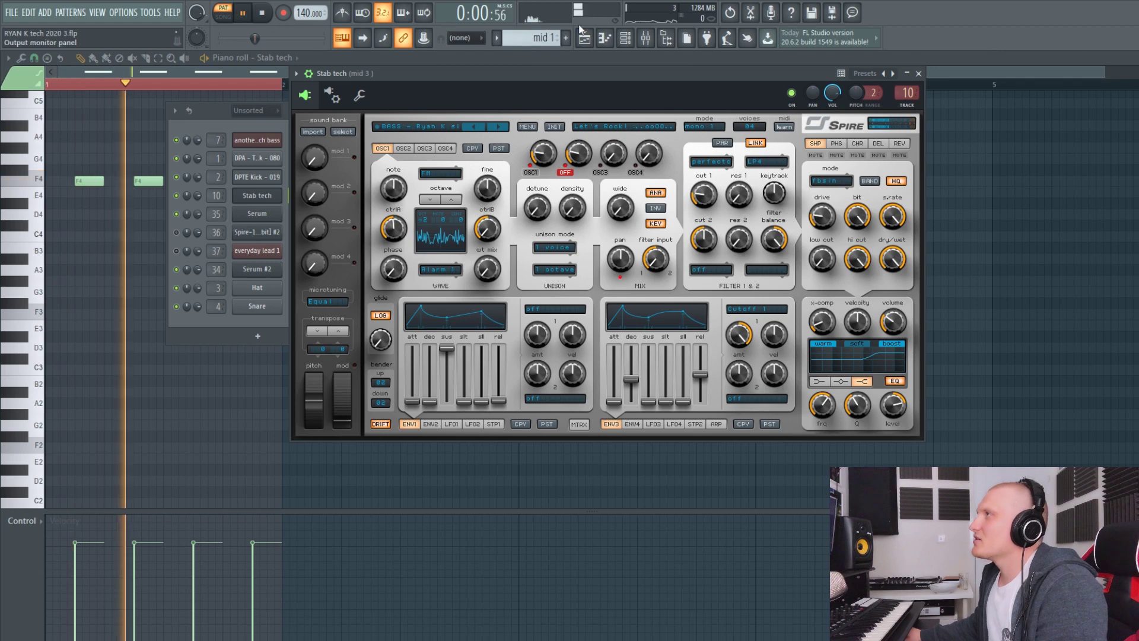
click(636, 37)
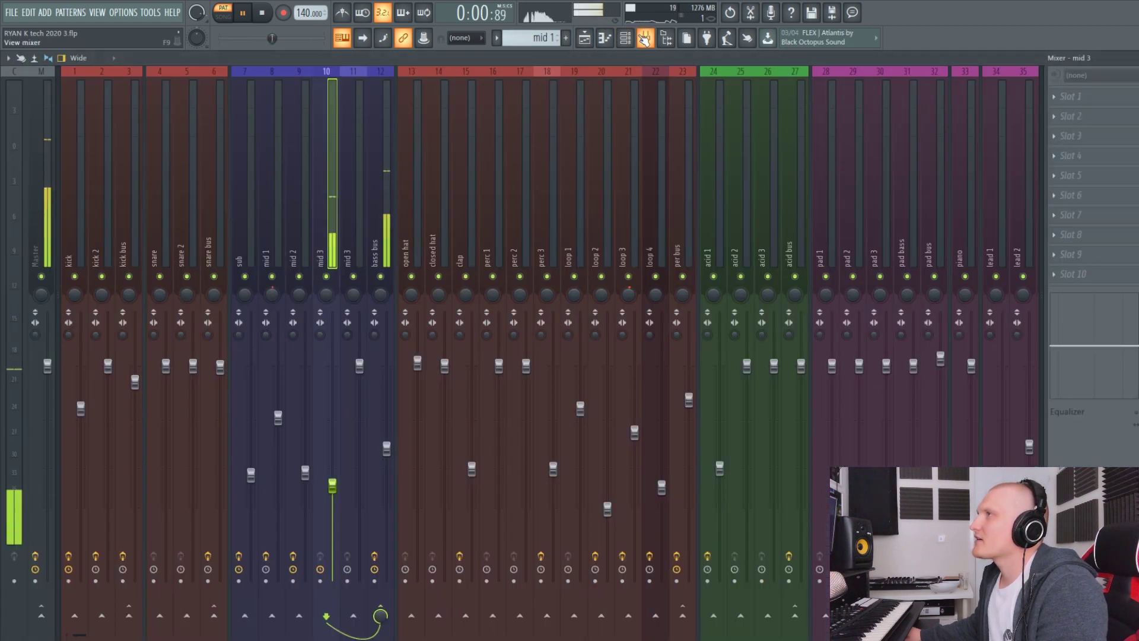
Select mixer insert 12 'bass bus', stop playback, and inspect its Noveltech Character and Dimension Expander.
click(374, 222)
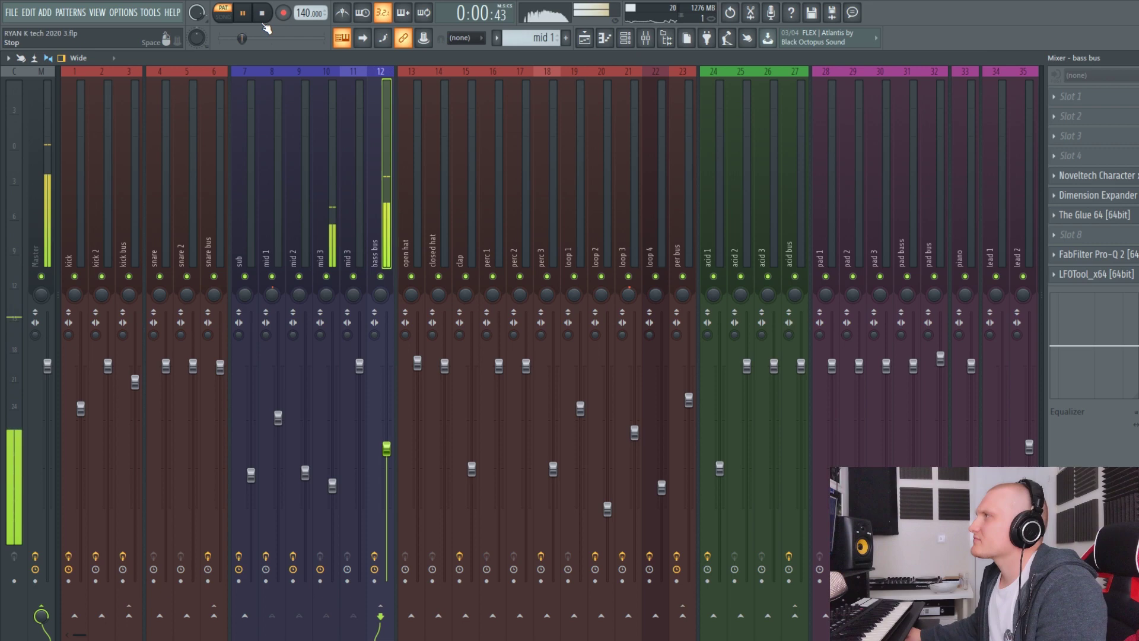
key(space)
click(1079, 176)
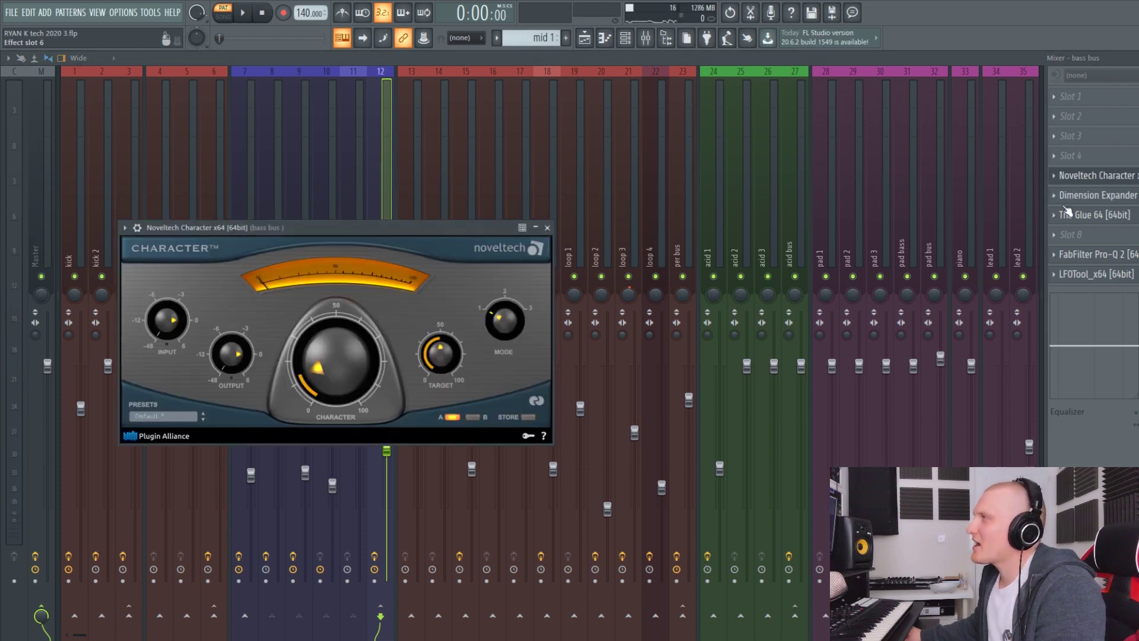
click(1079, 197)
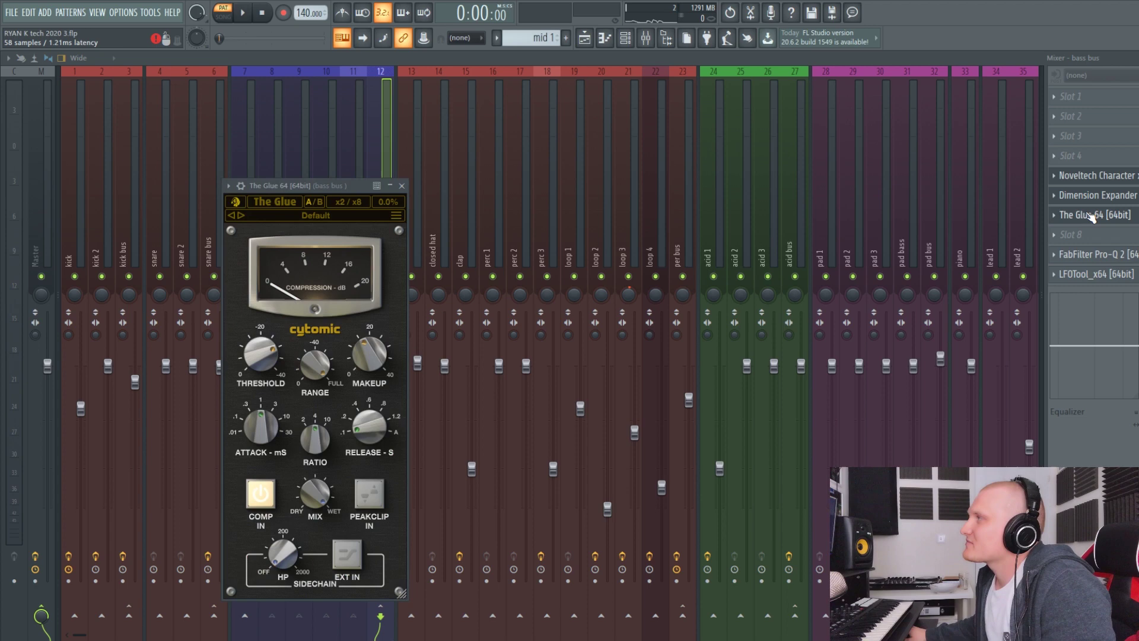
Play the bass bus through The Glue and its Pro-Q 2 high-pass, then open LFOTool.
click(244, 13)
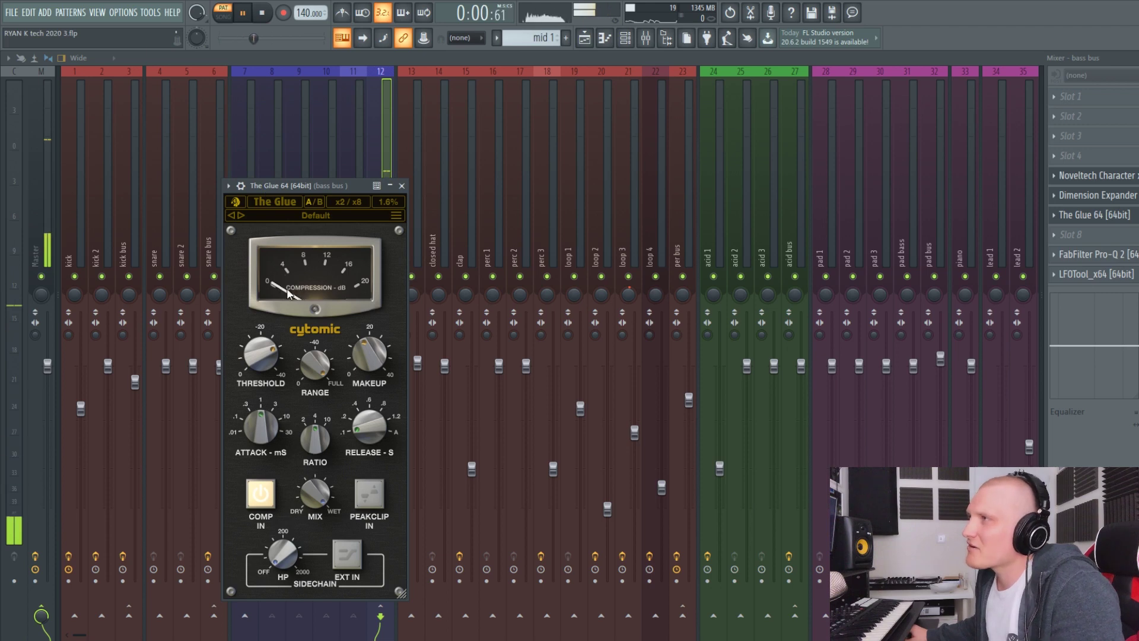
click(260, 14)
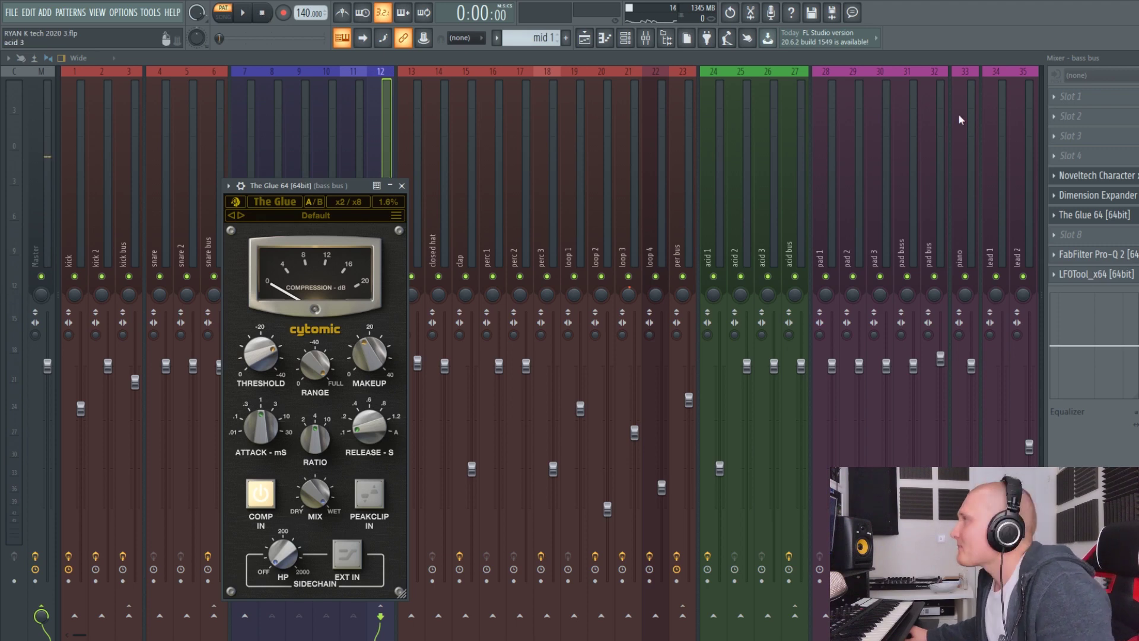
click(1094, 254)
click(249, 15)
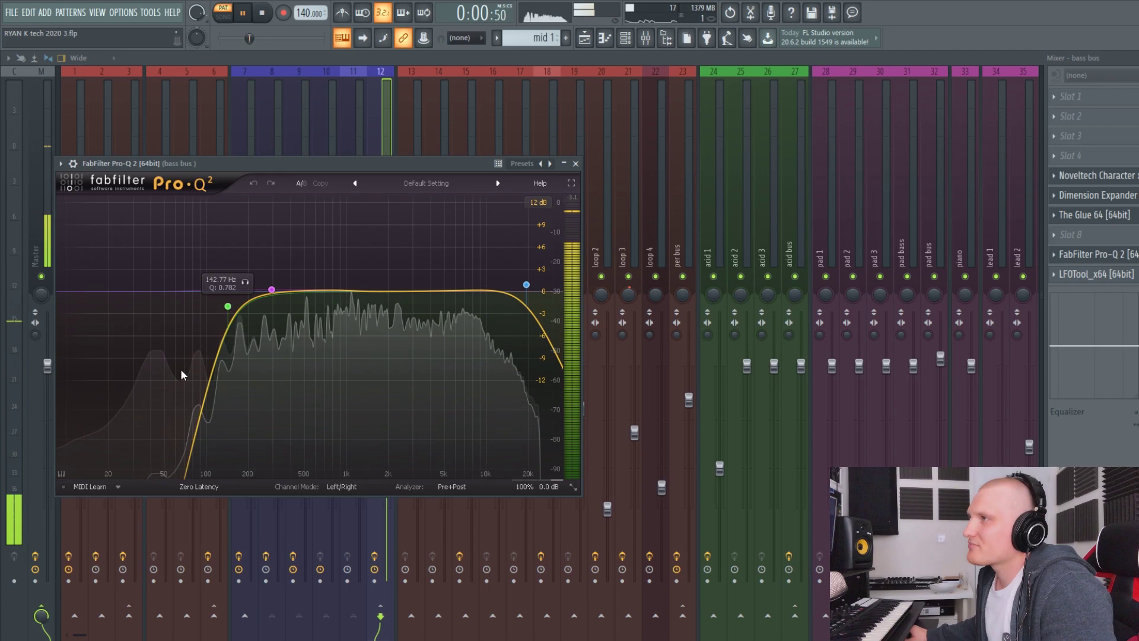
click(262, 13)
click(1095, 273)
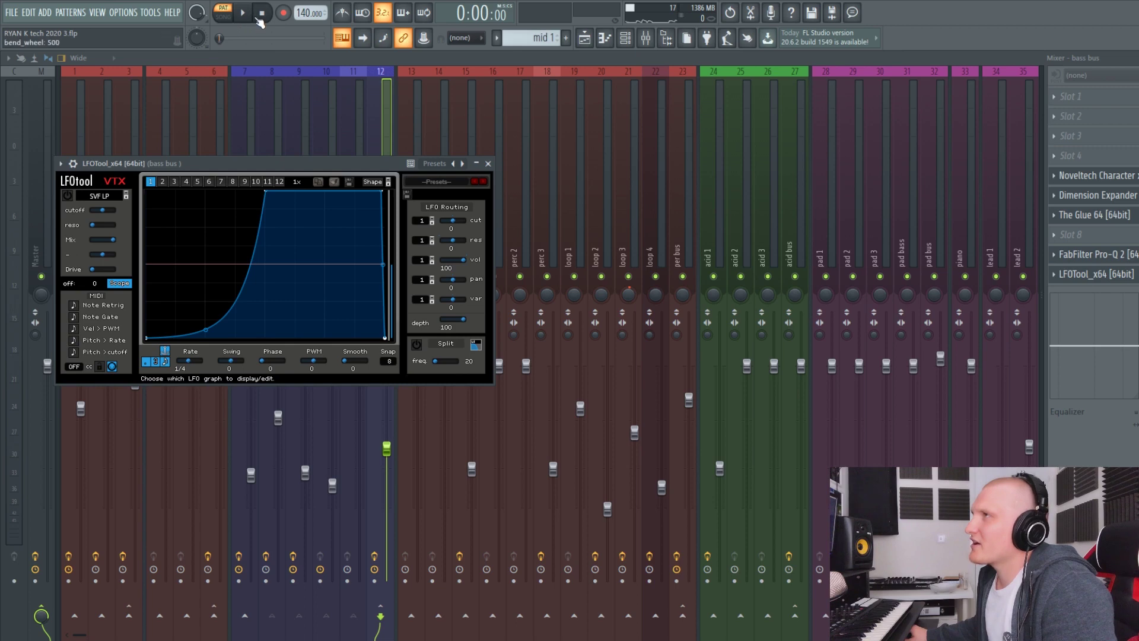
Play and stop the bass bus to hear the LFOTool ducking shape.
key(space)
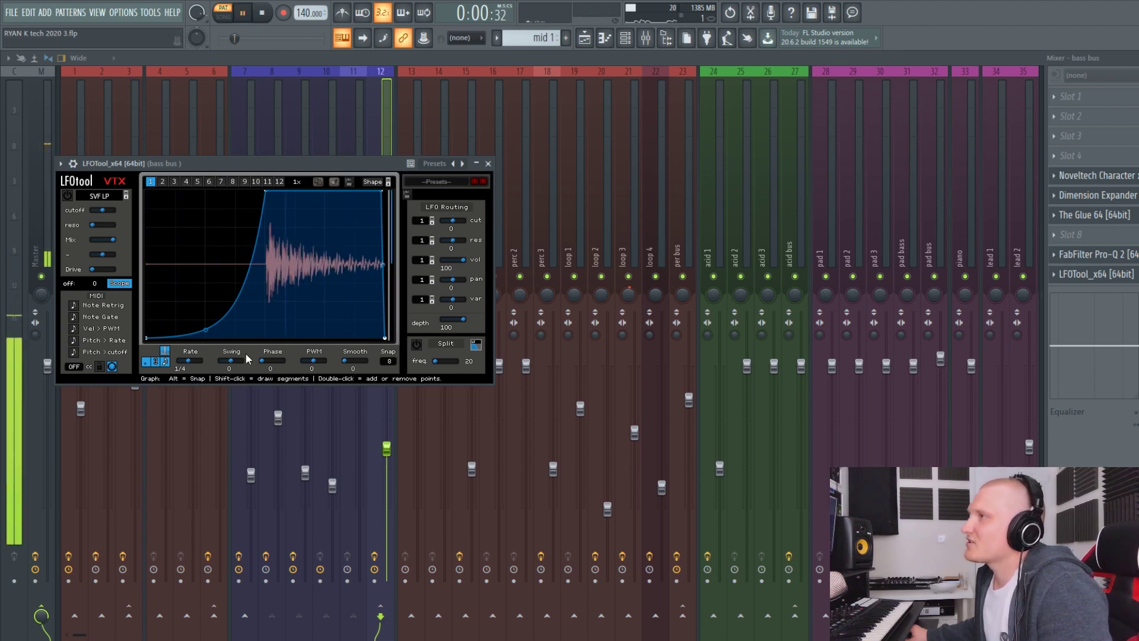
key(space)
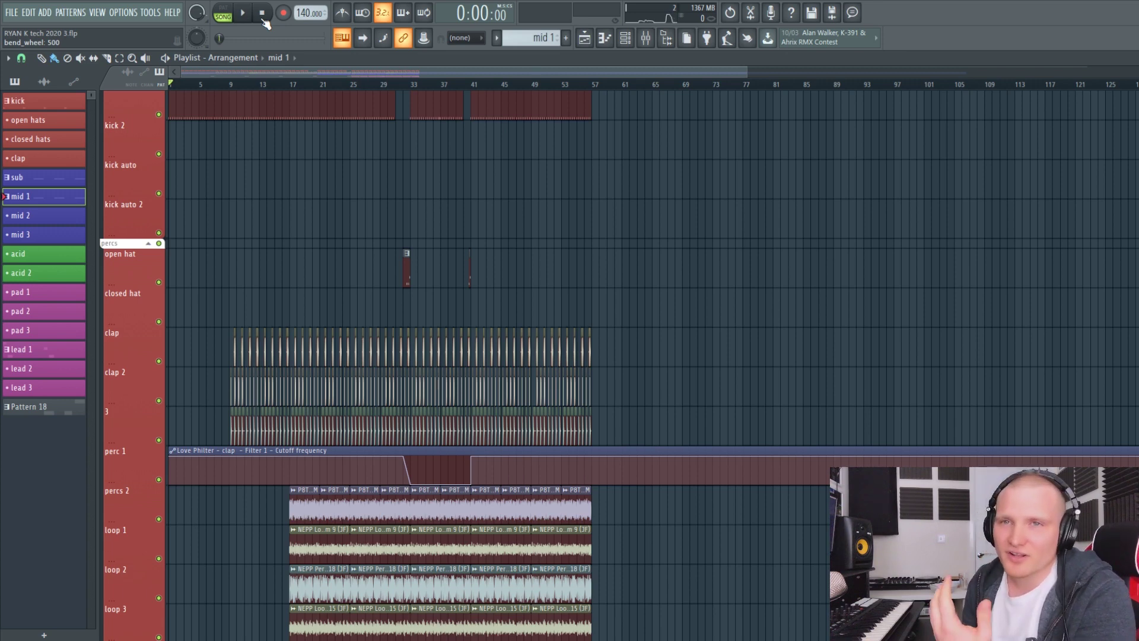
Reopen the Mixer with F9 to view the channel effect chains again.
key(F9)
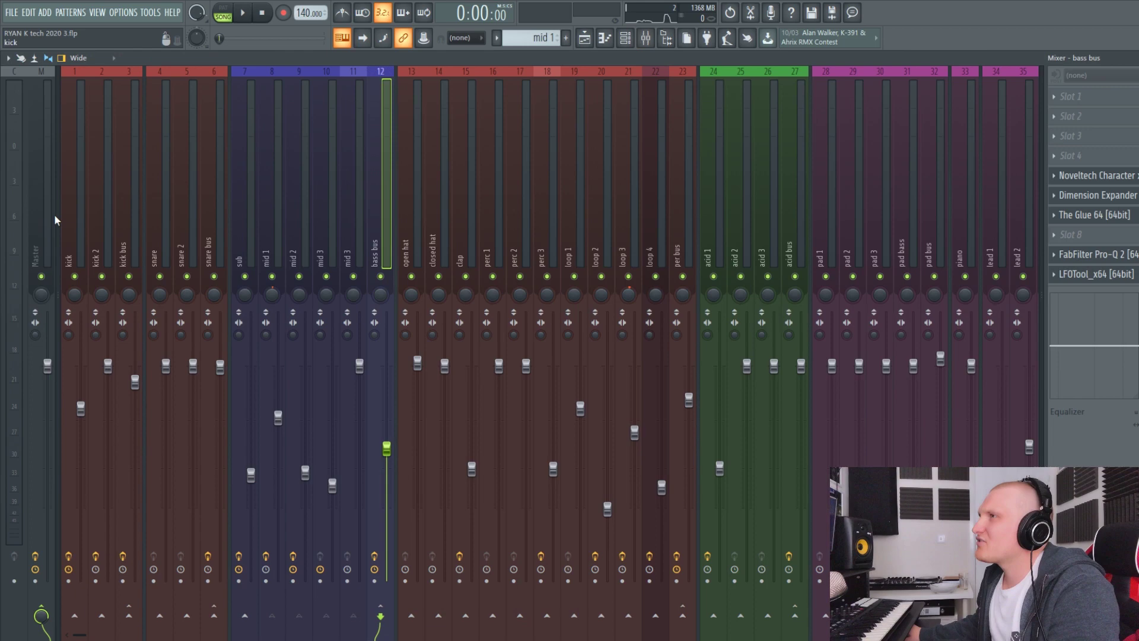